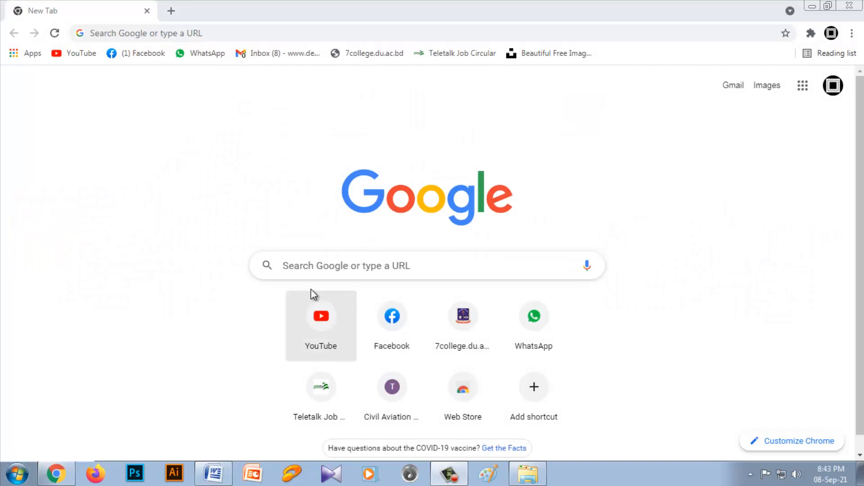
Step: Search Google for alljobs and open the Teletalk Job Portal site
left_click(329, 264)
left_click(305, 317)
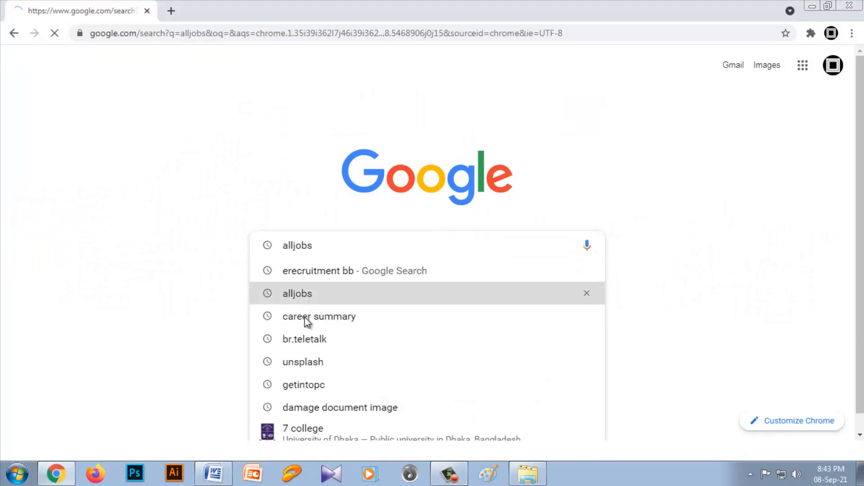
left_click(166, 185)
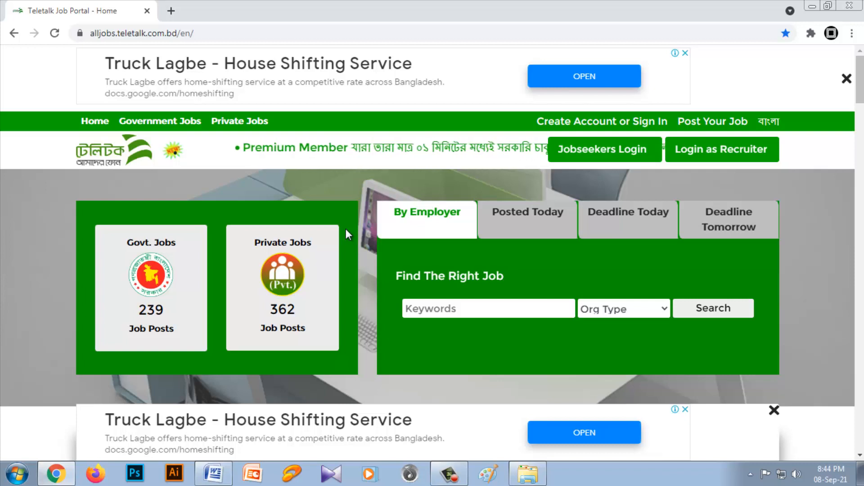
Step: Open the job seeker registration form and enter the account's e-mail address
left_click(591, 126)
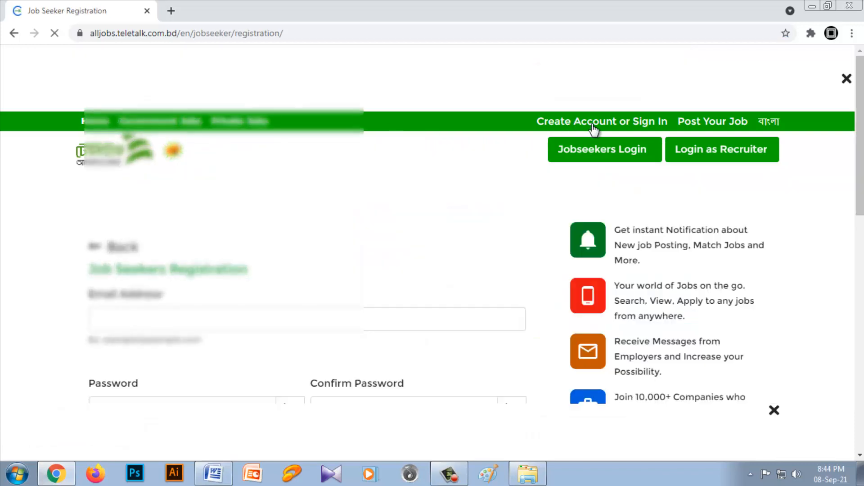
left_click(175, 317)
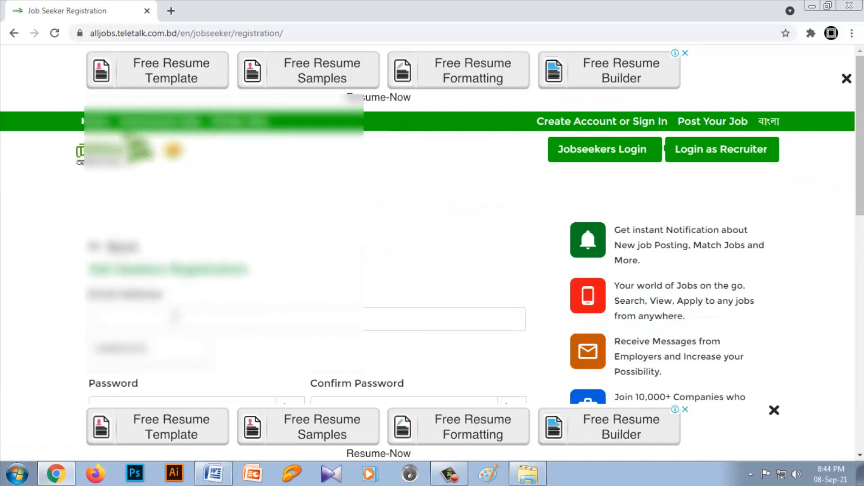
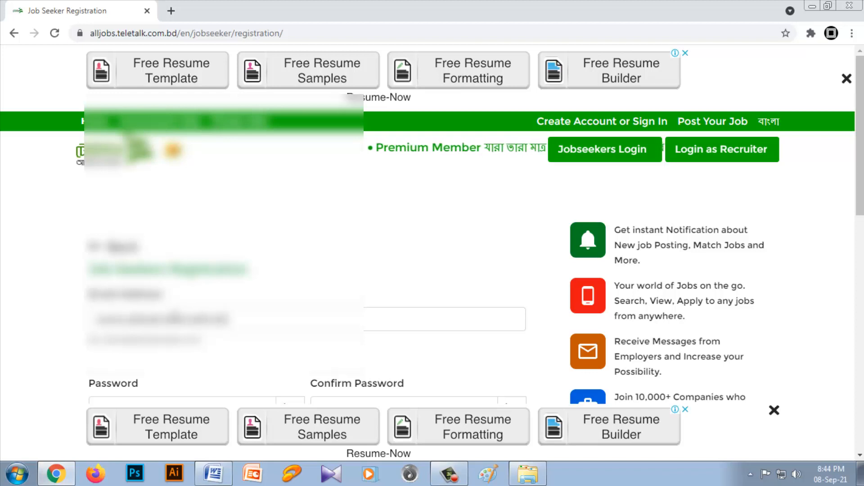
type("@gmail")
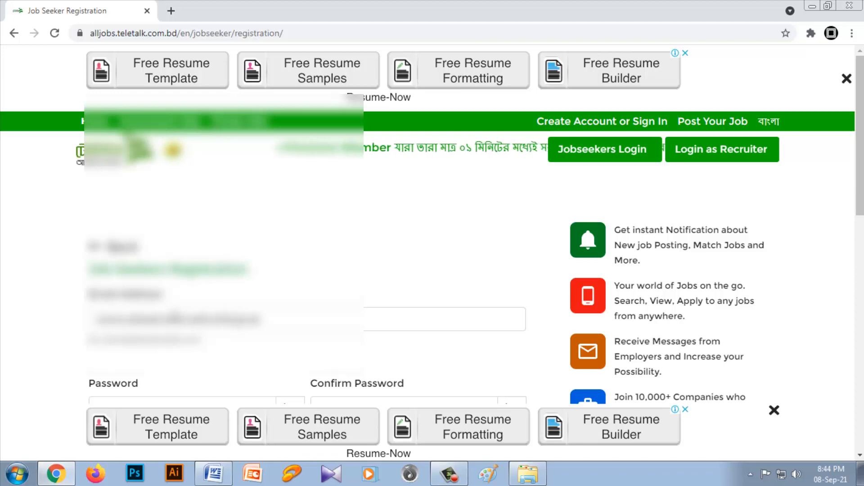
type("il.com")
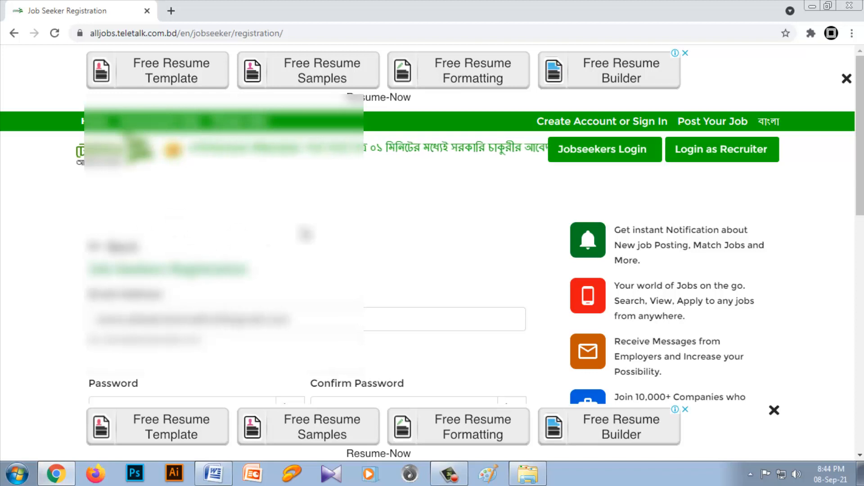
Step: Enter the account password in the Password field and repeat it in the Confirm Password field
scroll(306, 234, "down", 3)
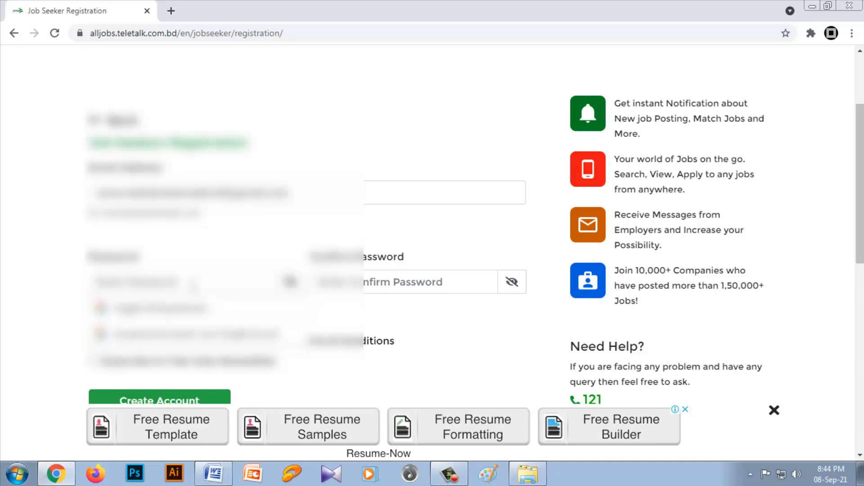
type("•")
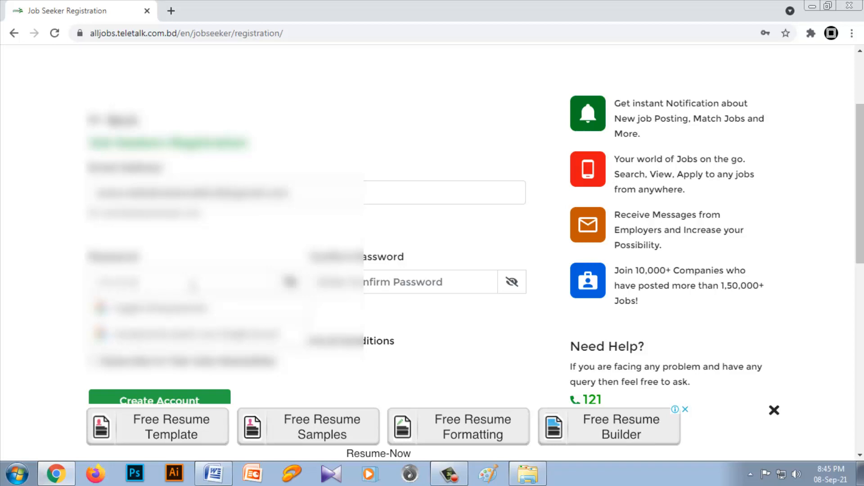
left_click(346, 285)
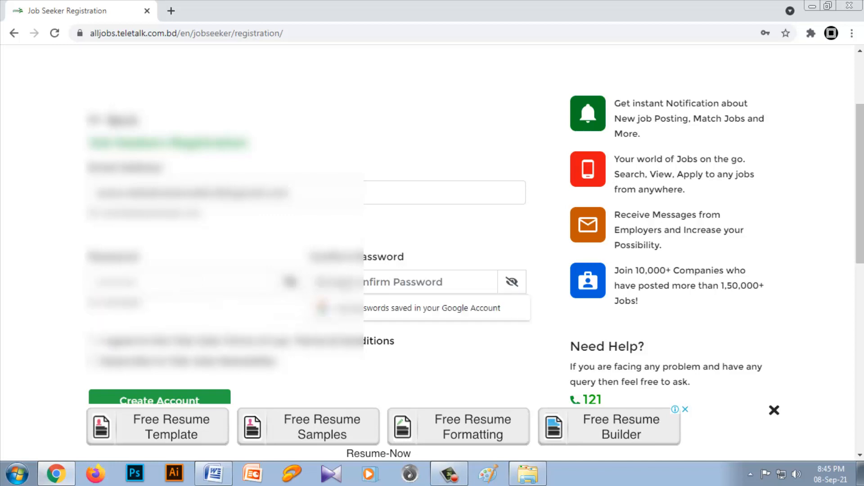
type("•")
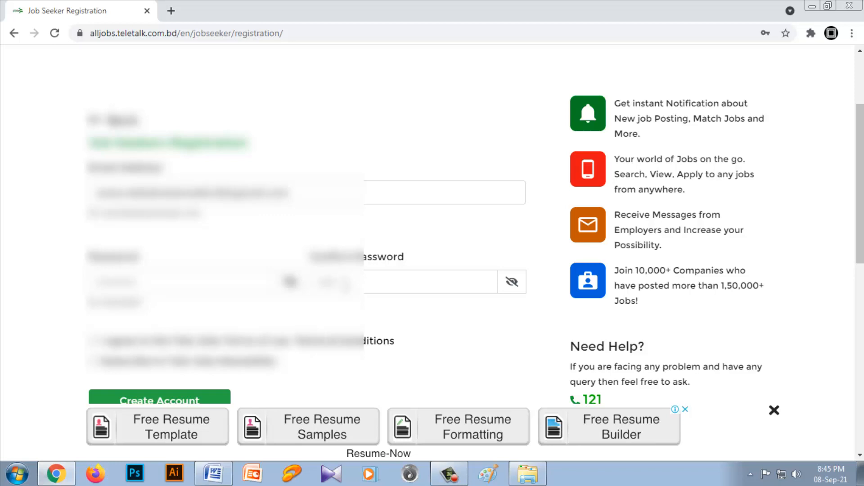
type("•")
Step: Agree to the terms and conditions, subscribe to the newsletter, and create the account
scroll(428, 287, "down", 1)
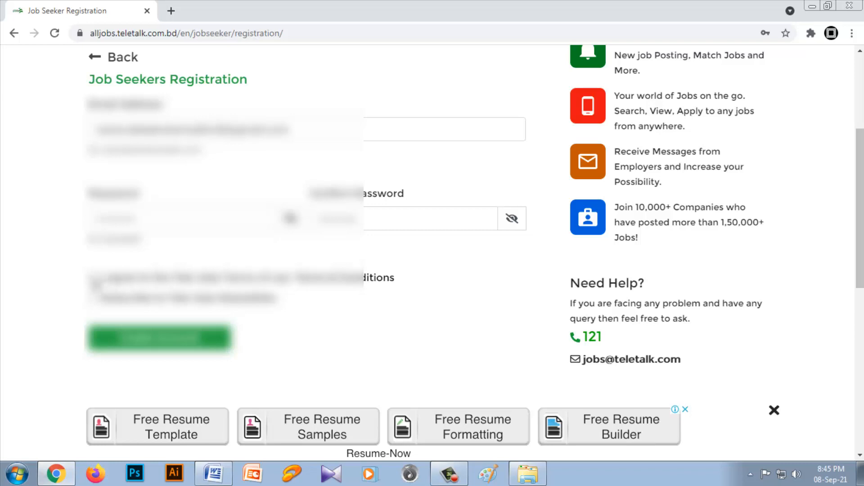
left_click(94, 278)
left_click(94, 298)
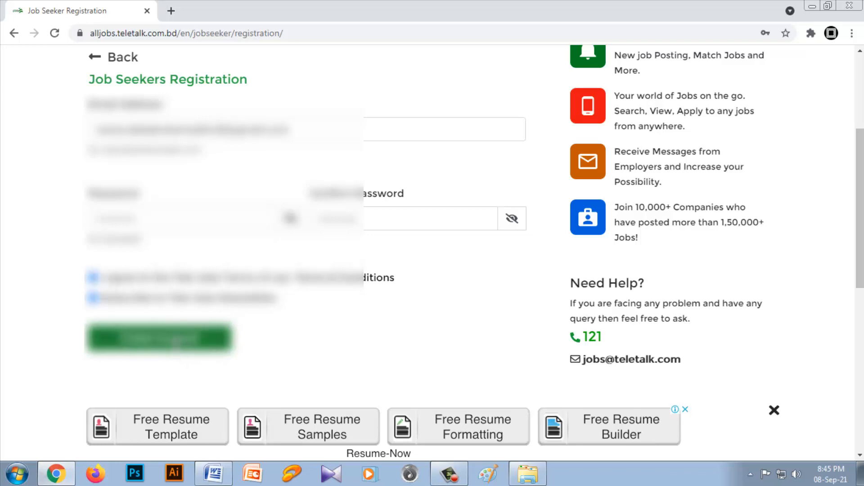
left_click(174, 343)
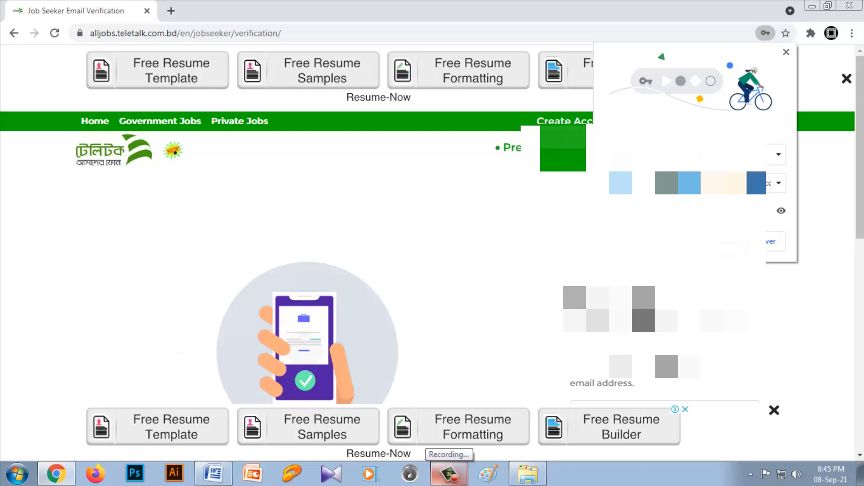
Step: Decline saving the password, open the Welcome to Teletalk Job Portal message in Gmail, and submit the verification code on the portal
left_click(773, 242)
scroll(769, 262, "down", 4)
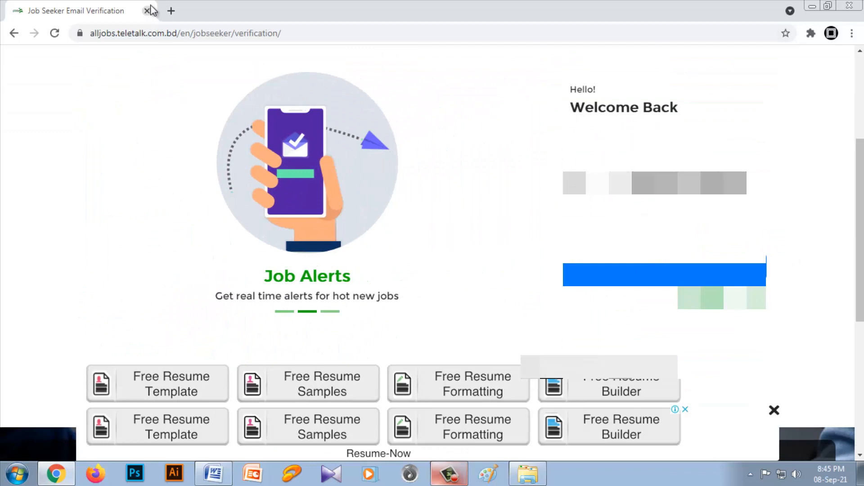
left_click(171, 10)
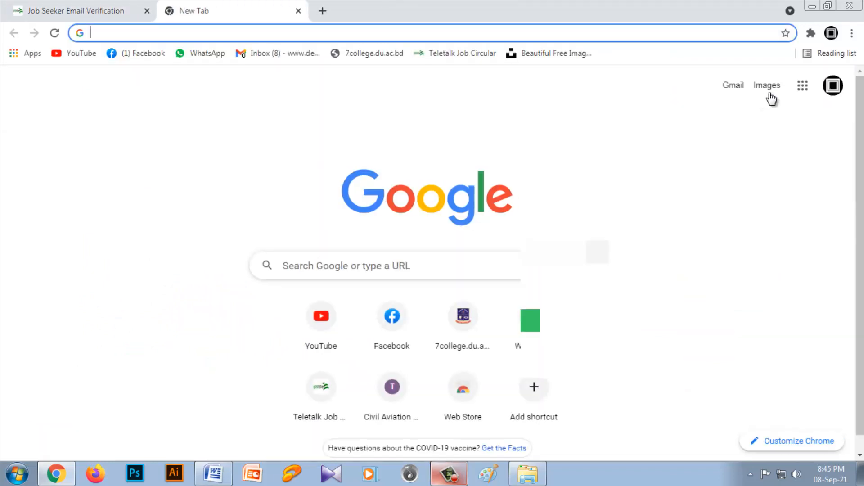
left_click(733, 87)
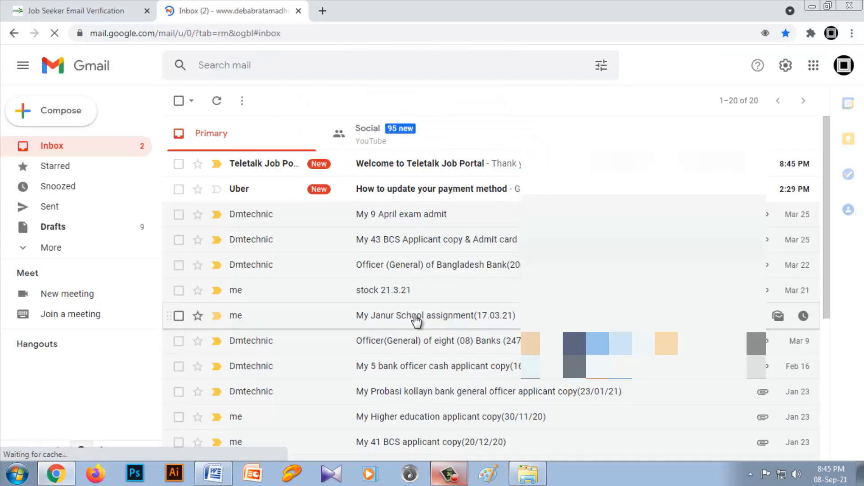
left_click(382, 167)
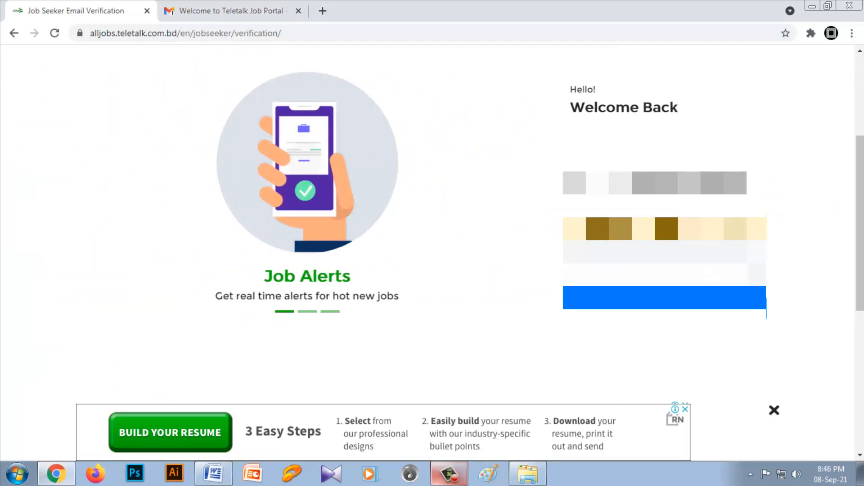
left_click(645, 309)
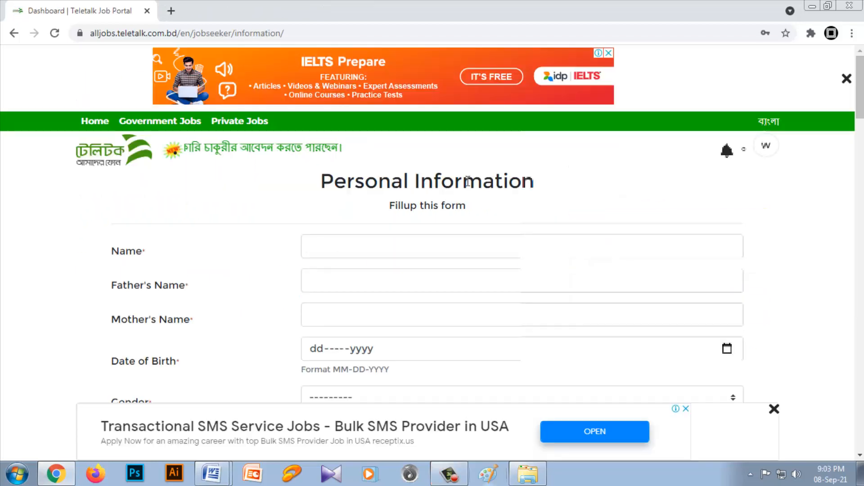
Step: Fill in the applicant's name, father's name and mother's name in the Personal Information form
left_click(337, 242)
left_click(373, 275)
left_click(358, 279)
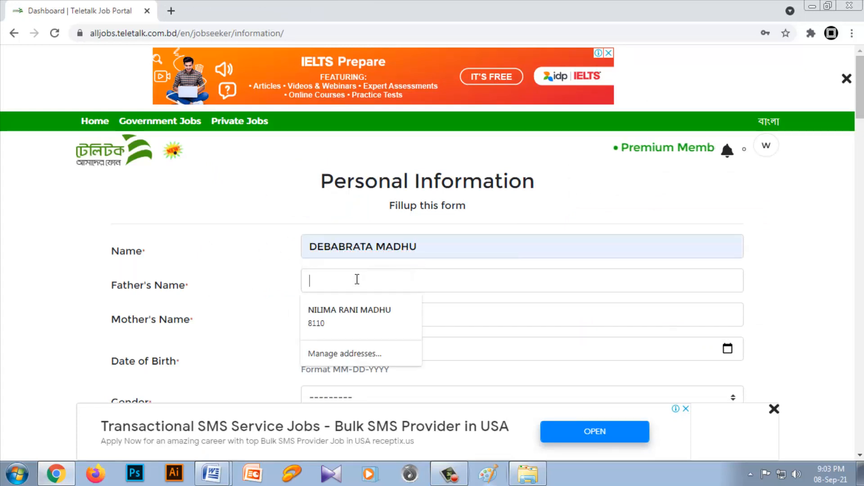
type("A")
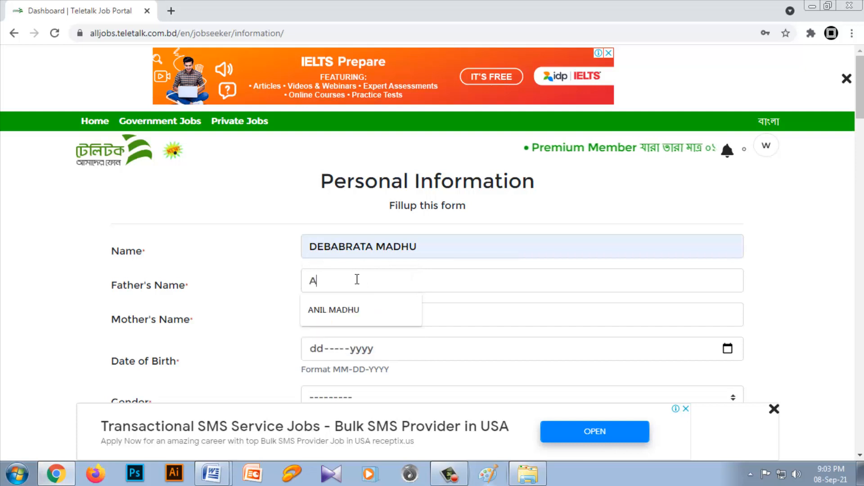
left_click(359, 309)
left_click(353, 314)
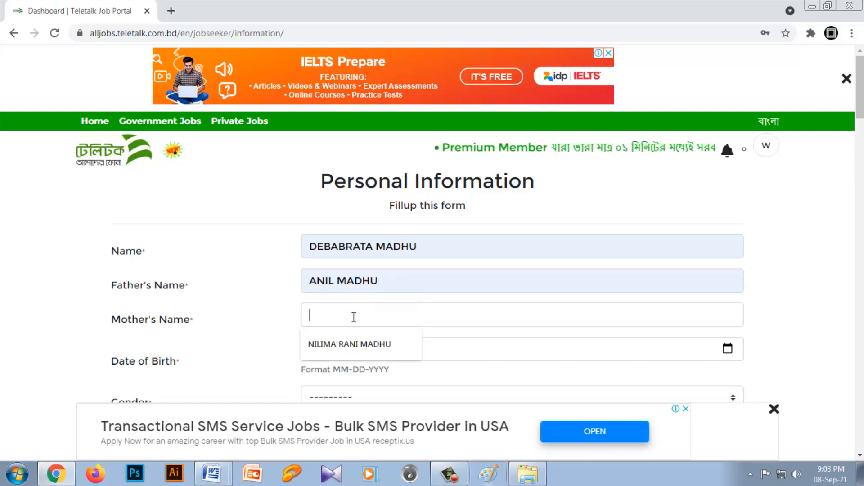
key("Down")
key("Return")
Step: Enter the applicant's date of birth in the Personal Information form
scroll(405, 324, "down", 3)
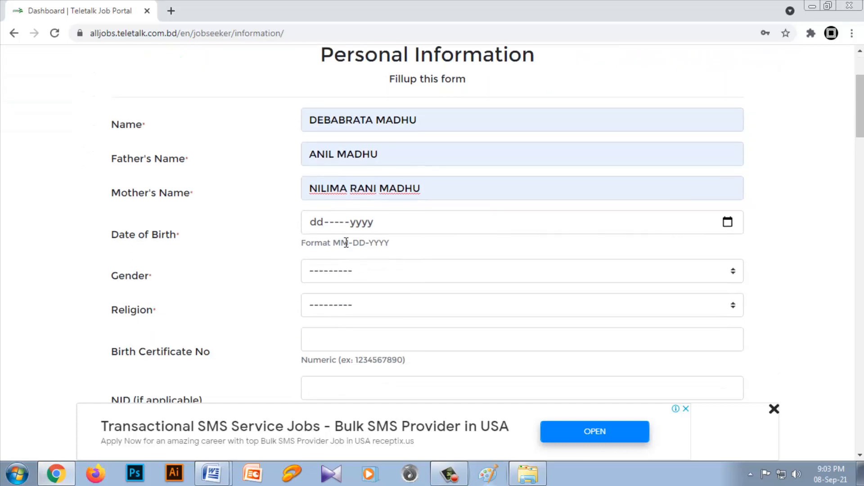
left_click(317, 223)
type("01-----yyyy")
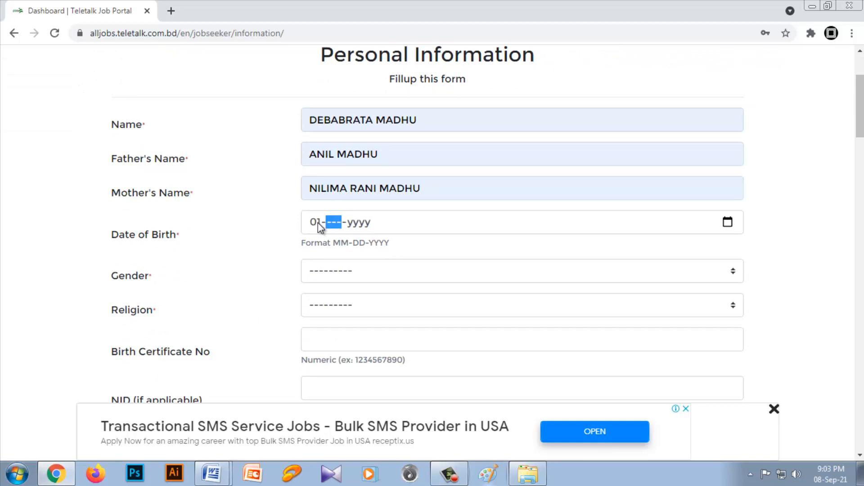
type("1")
left_click(360, 227)
type("1993")
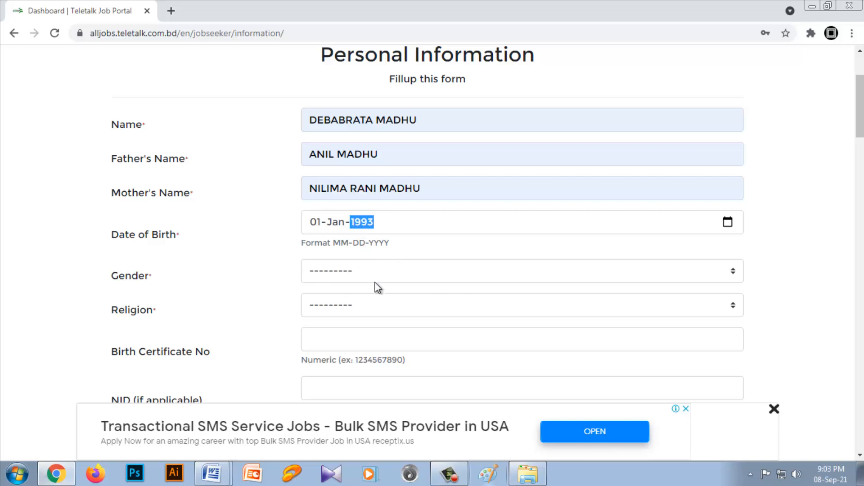
Step: Set the gender to Male and the religion to Hinduism
left_click(368, 272)
left_click(329, 302)
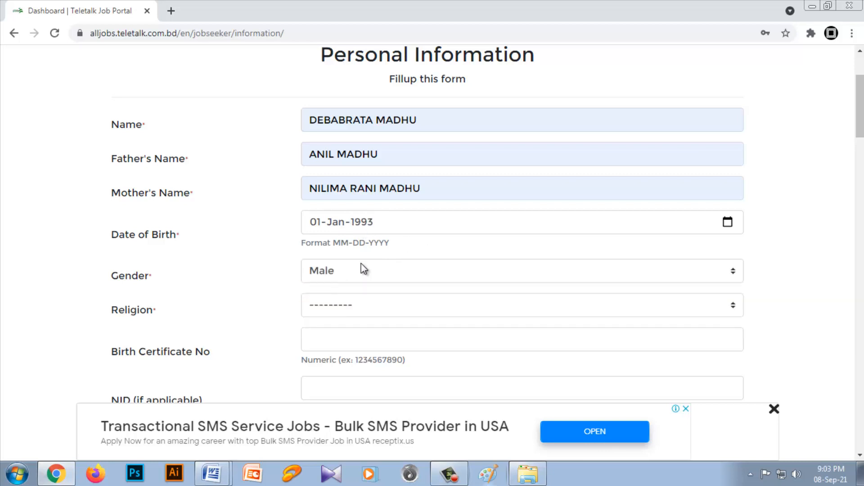
scroll(356, 261, "down", 1)
left_click(349, 243)
left_click(335, 290)
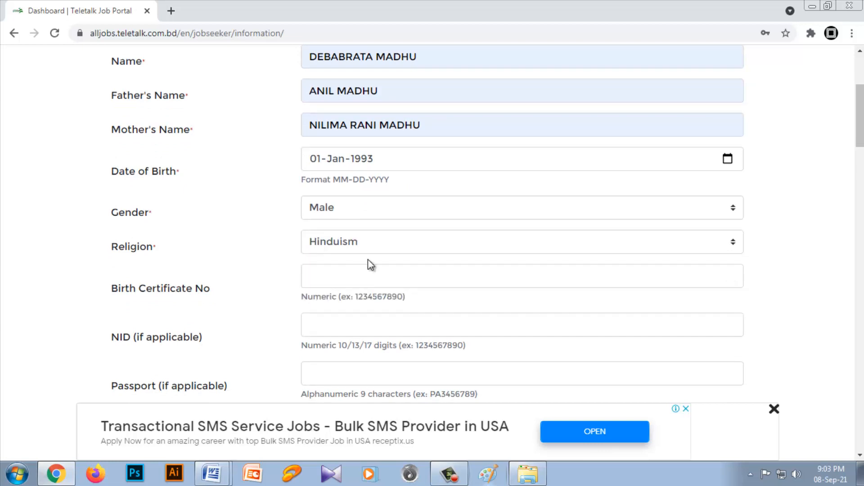
Step: Enter the applicant's NID number and set the marital status to Single
scroll(368, 260, "down", 1)
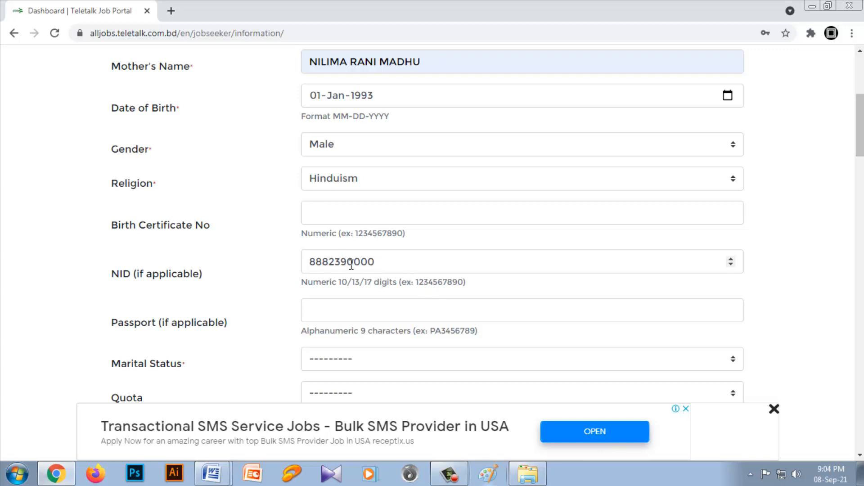
scroll(357, 223, "down", 4)
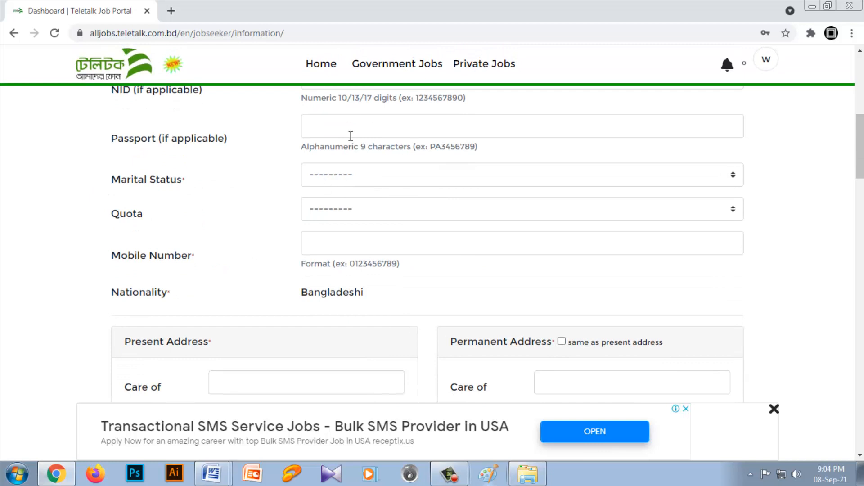
left_click(355, 182)
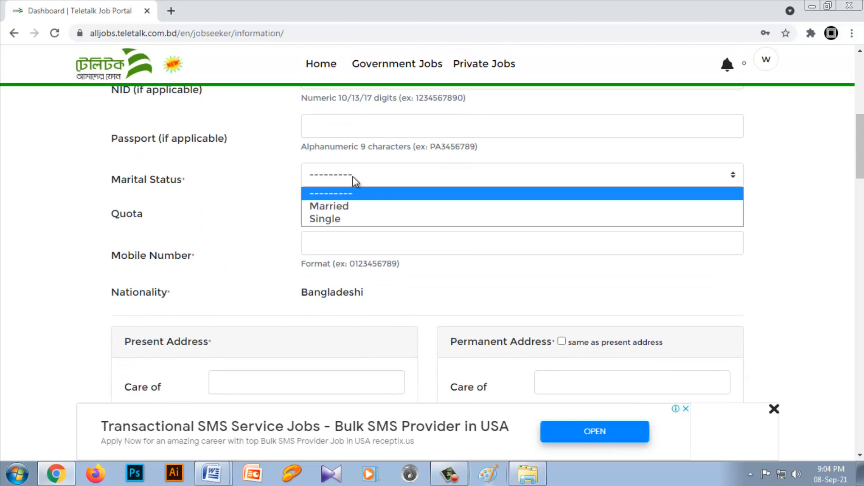
left_click(334, 219)
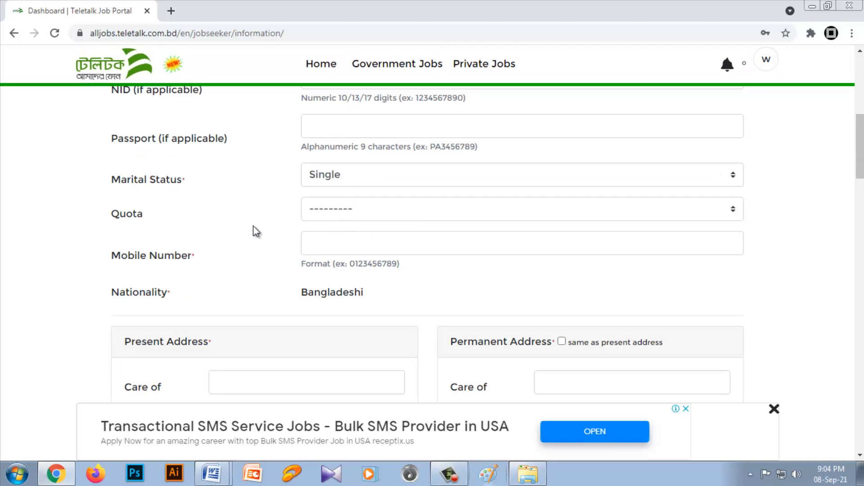
Step: Set the quota to Non Quota and fill in the applicant's mobile number from the saved suggestion
left_click(347, 216)
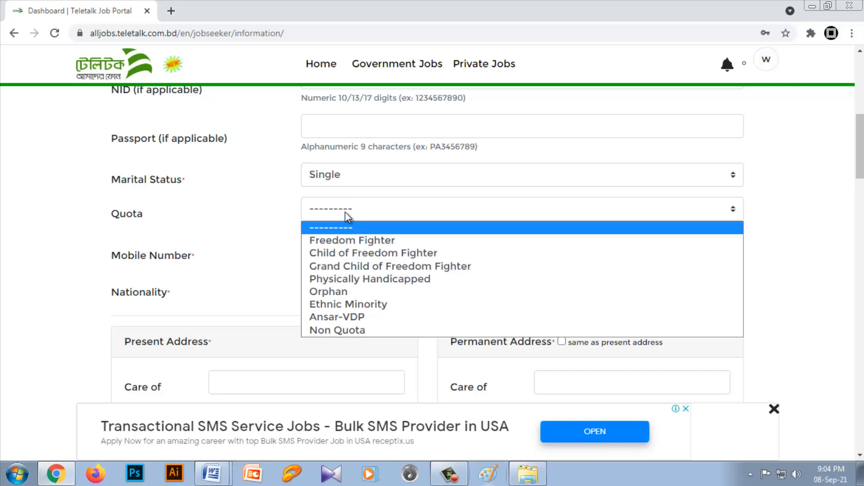
left_click(347, 331)
left_click(351, 247)
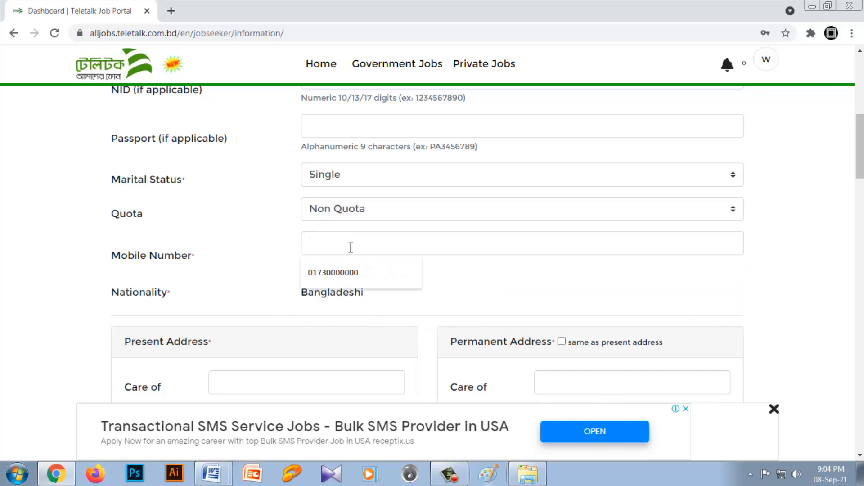
left_click(342, 274)
Step: Fill in the care-of name and choose the division, district and thana for the present address
scroll(373, 261, "down", 1)
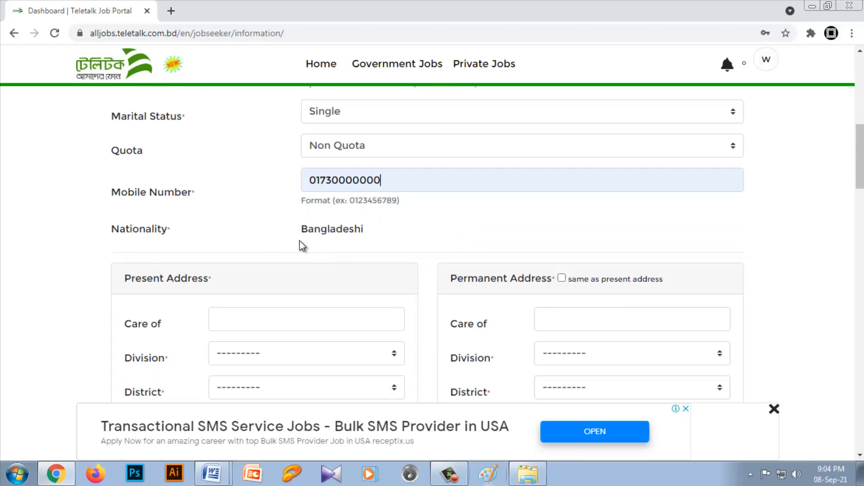
scroll(339, 232, "down", 2)
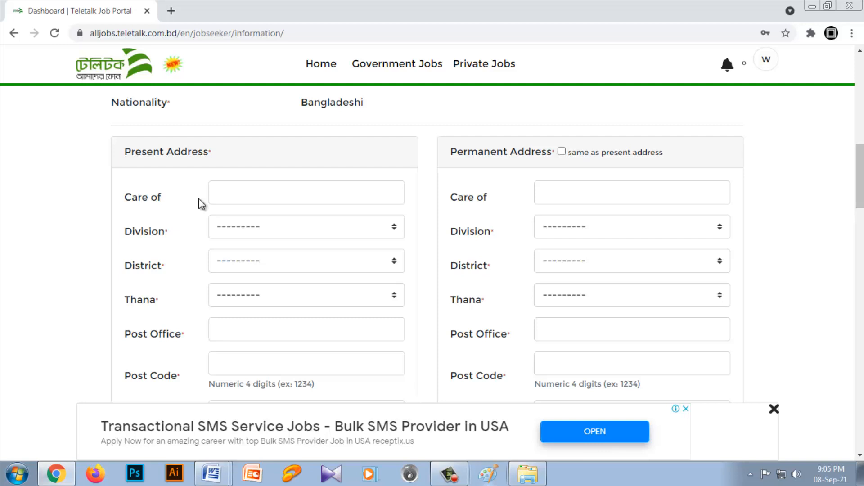
left_click(247, 194)
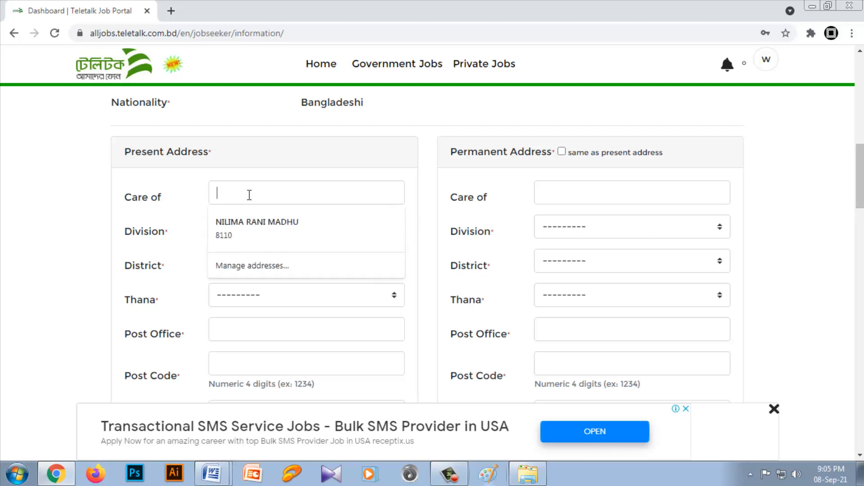
left_click(263, 222)
left_click(283, 229)
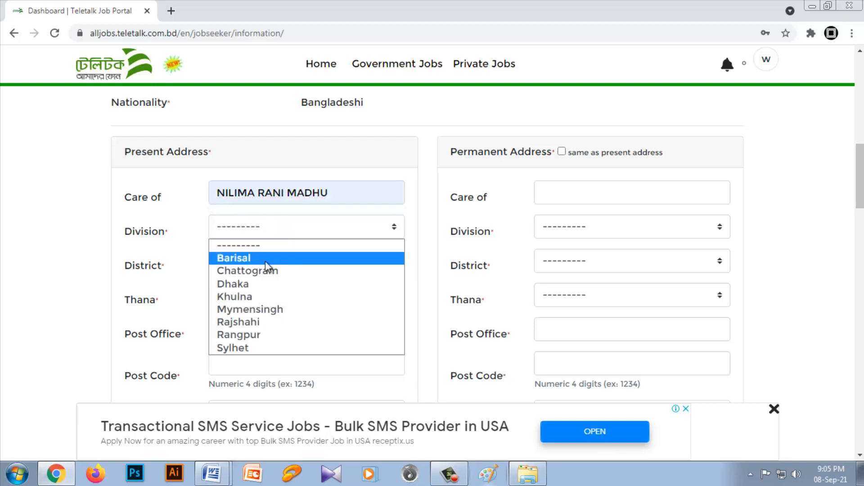
left_click(251, 285)
left_click(284, 269)
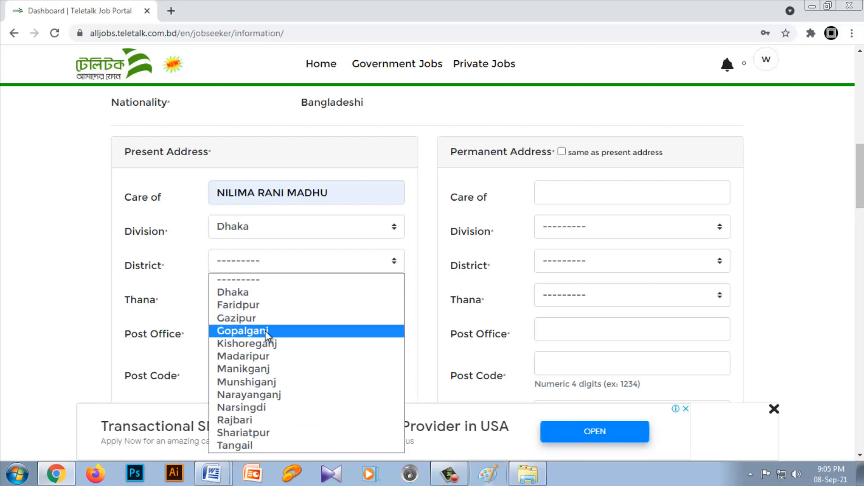
left_click(266, 331)
left_click(265, 294)
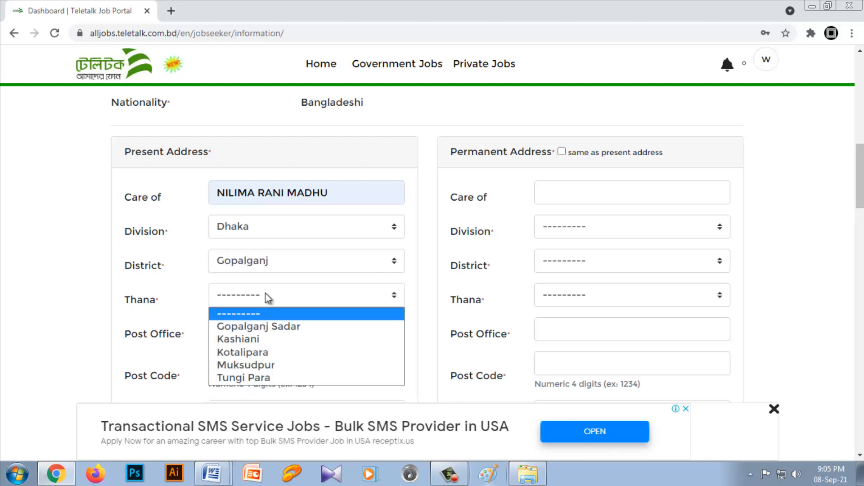
left_click(254, 353)
Step: Fill in the present address's post office, post code and village from the saved address suggestion
scroll(285, 288, "down", 2)
left_click(244, 270)
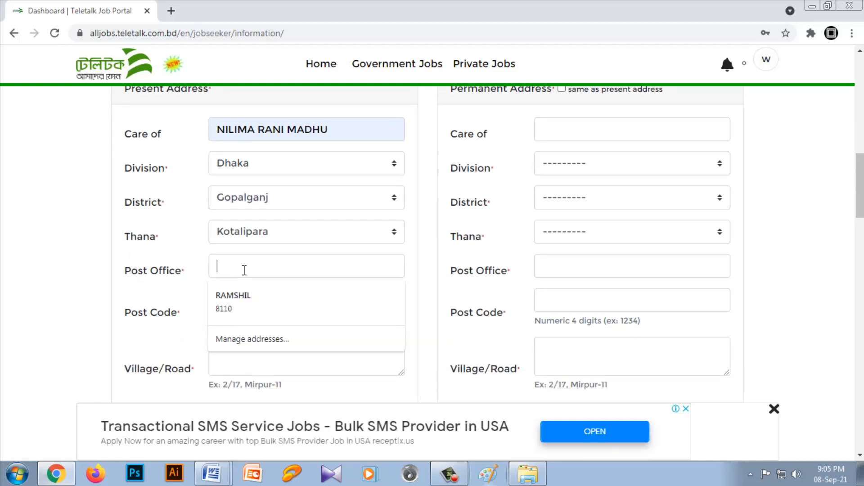
left_click(247, 300)
scroll(177, 305, "down", 2)
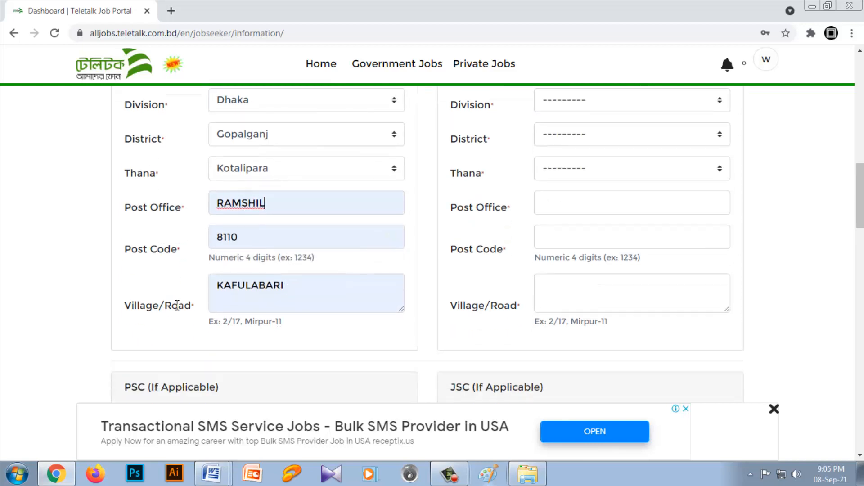
Step: Mark the permanent address as the same as the present address
scroll(351, 303, "up", 5)
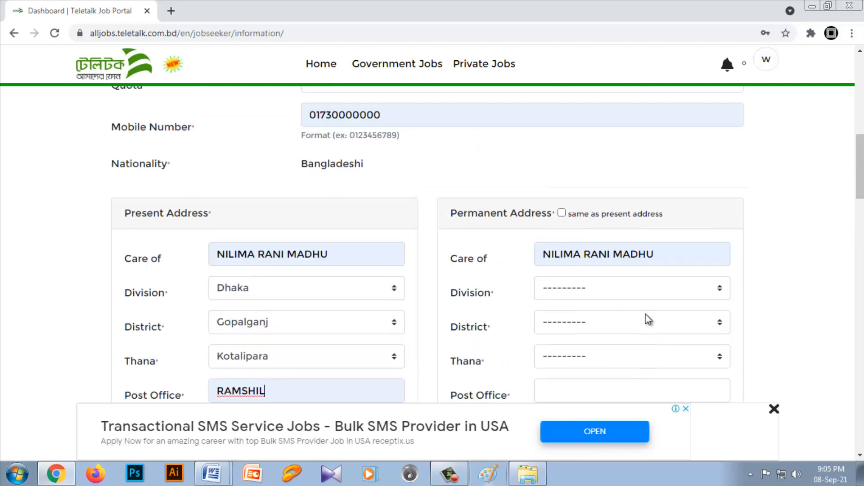
left_click(562, 213)
scroll(565, 218, "down", 6)
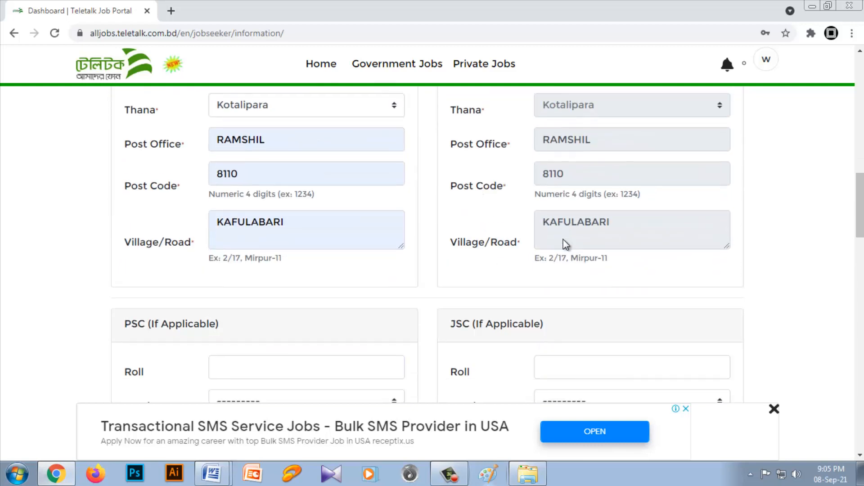
Step: Set the SSC/Equivalent exam to S.S.C and its board to Dhaka
scroll(565, 246, "down", 3)
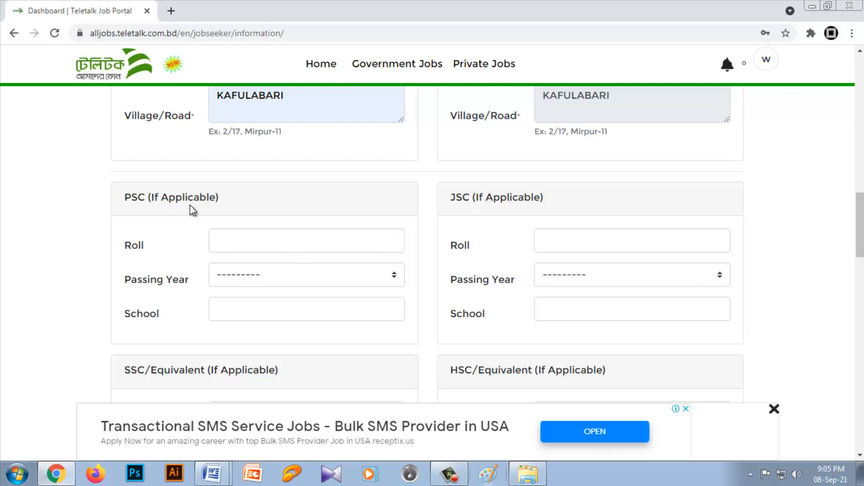
scroll(514, 273, "down", 7)
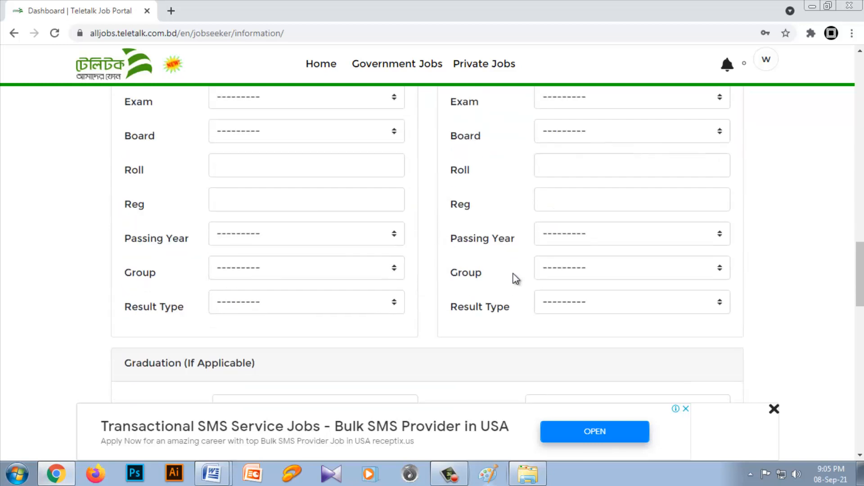
scroll(72, 179, "up", 1)
left_click(270, 164)
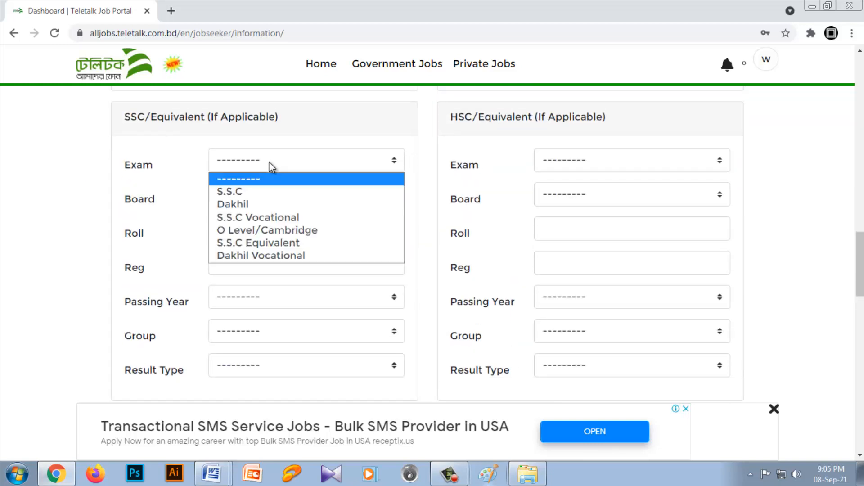
left_click(244, 191)
left_click(261, 197)
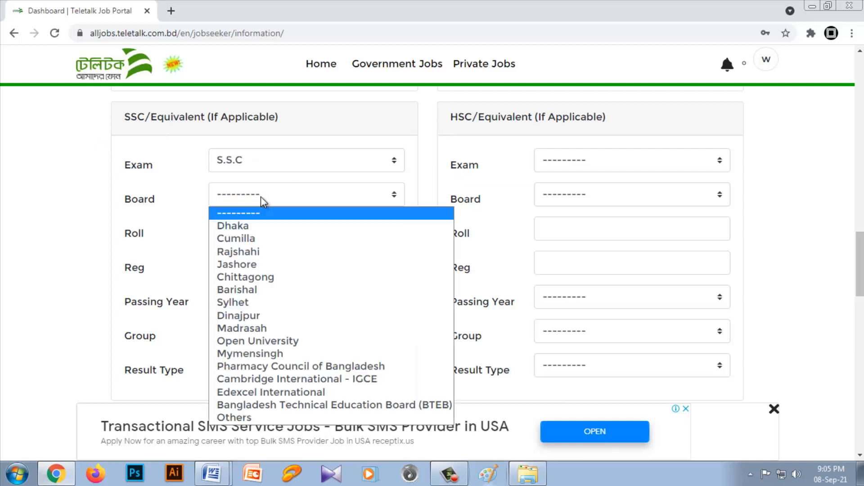
left_click(245, 223)
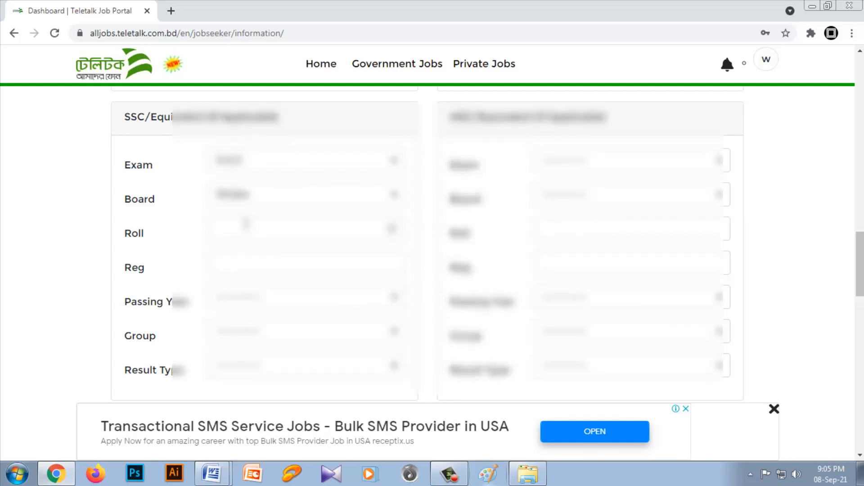
Step: Set the HSC/Equivalent exam to H.S.C and choose its board
left_click(571, 165)
left_click(576, 179)
left_click(578, 197)
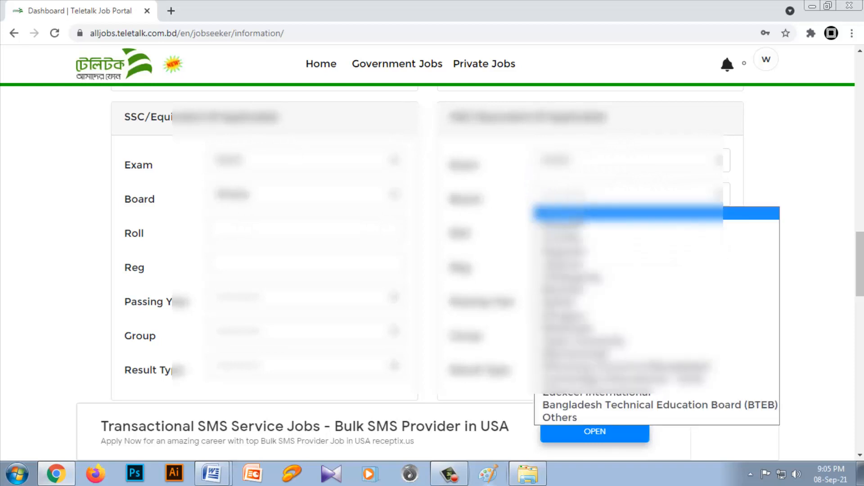
left_click(579, 213)
Step: Enter the applicant's roll numbers for the SSC and HSC exams
scroll(737, 241, "down", 1)
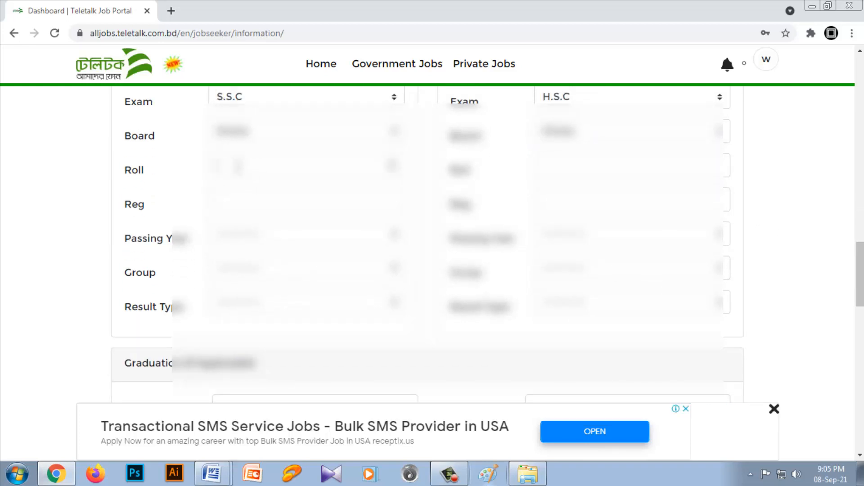
left_click(239, 167)
type("123456")
left_click(546, 165)
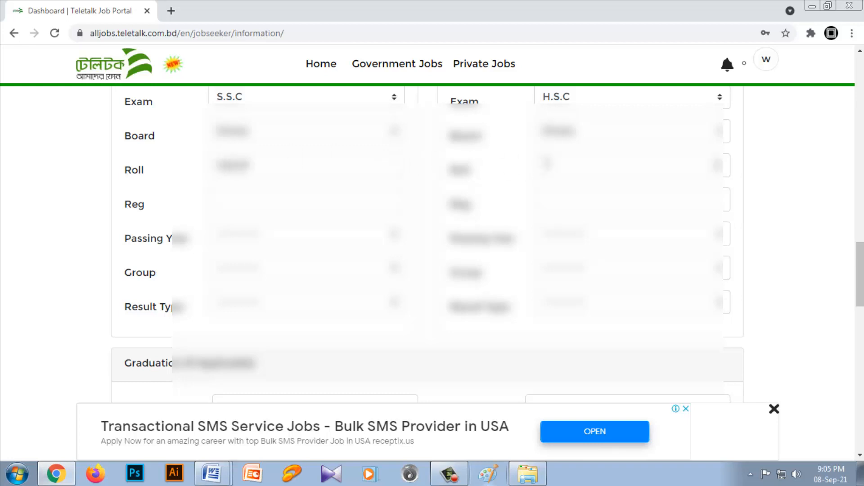
type("123456")
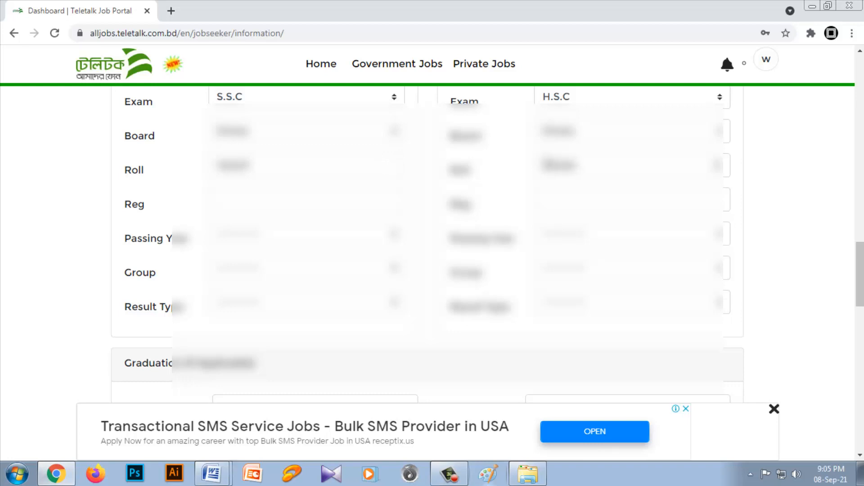
Step: Copy the SSC registration number from Document1 in Microsoft Word and paste it into the SSC Reg field of the Chrome form
left_click(211, 476)
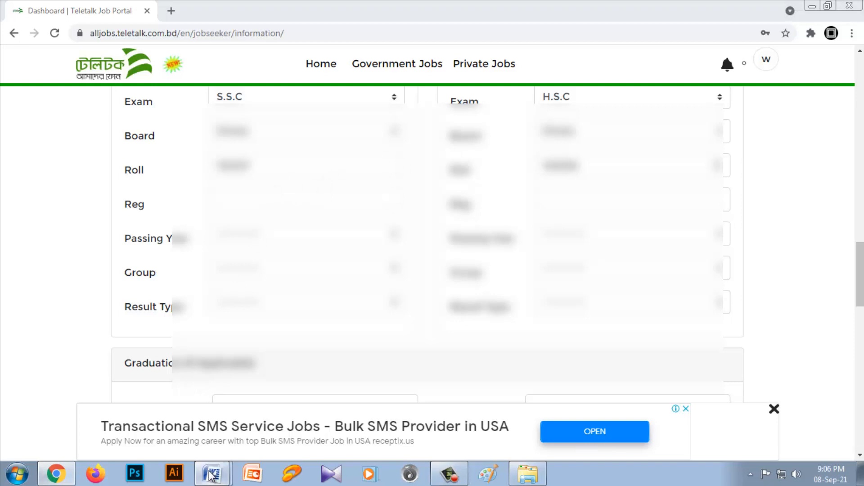
left_click(196, 427)
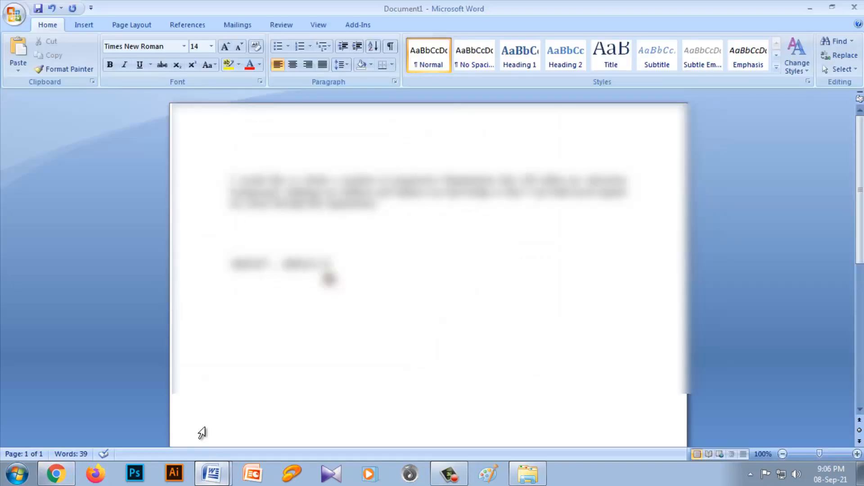
left_click_drag(271, 268, 221, 270)
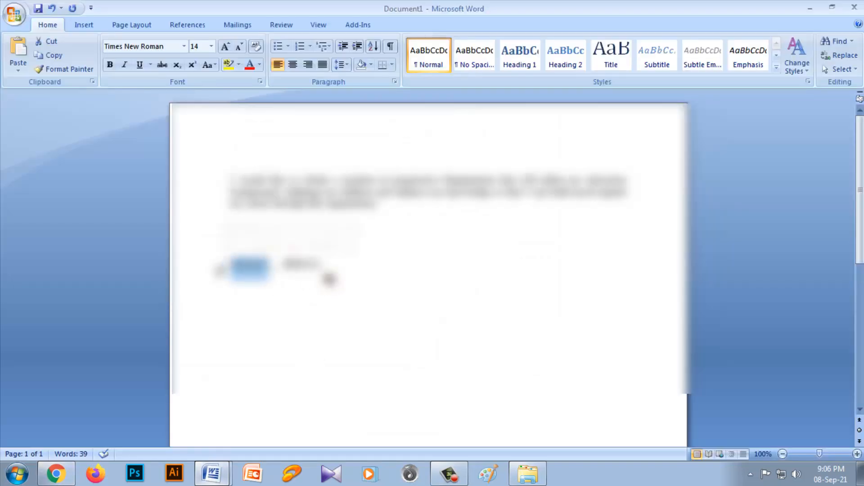
left_click(56, 473)
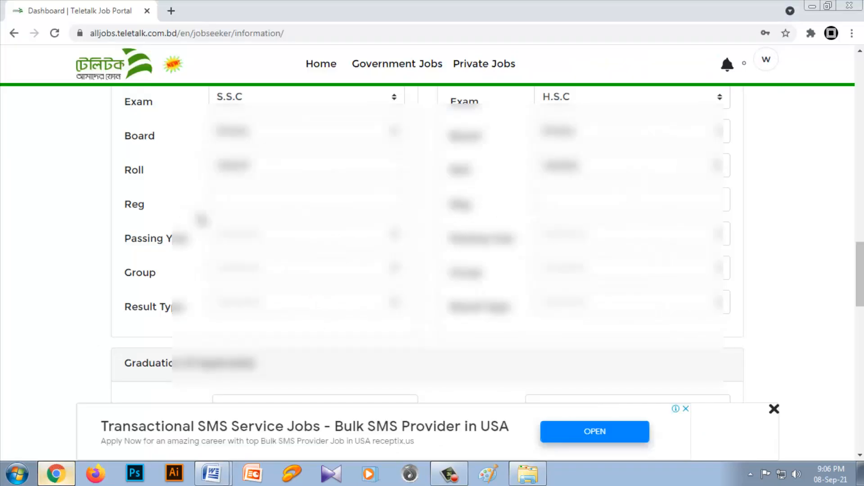
left_click(248, 193)
key("ctrl+v")
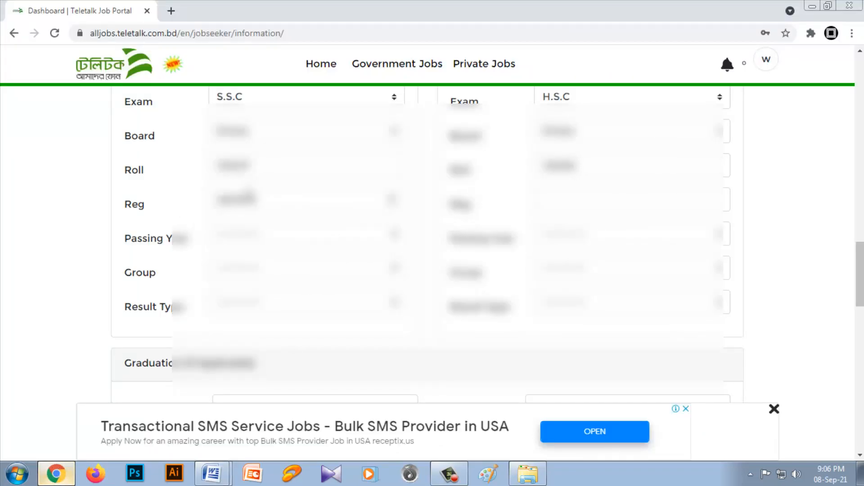
Step: Copy the HSC registration number from Document1 in Microsoft Word into the HSC Reg field of the portal form
mouse_move(212, 475)
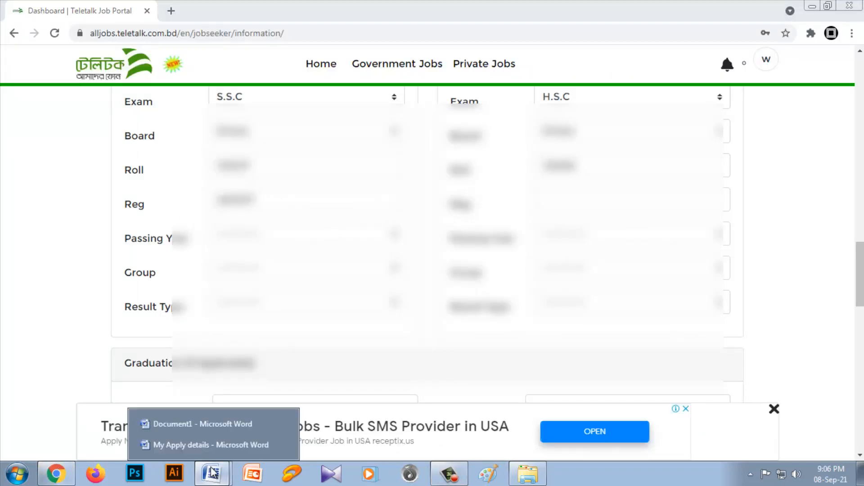
left_click(201, 425)
left_click_drag(329, 266, 283, 270)
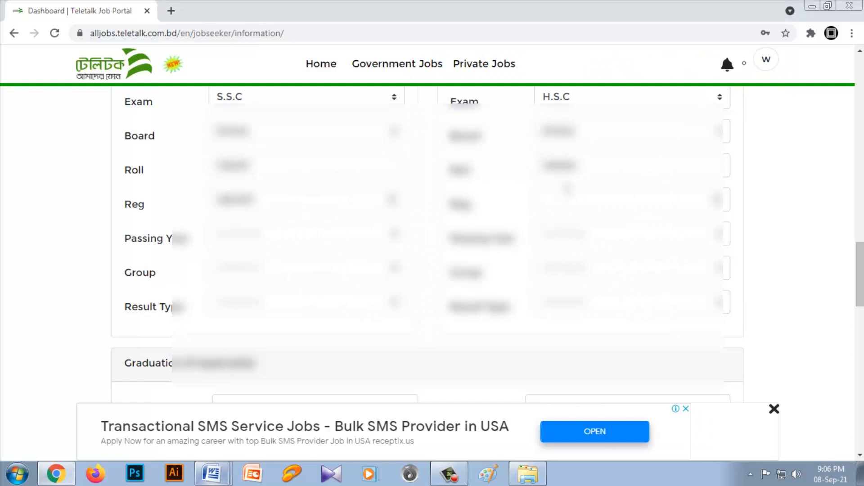
left_click(567, 190)
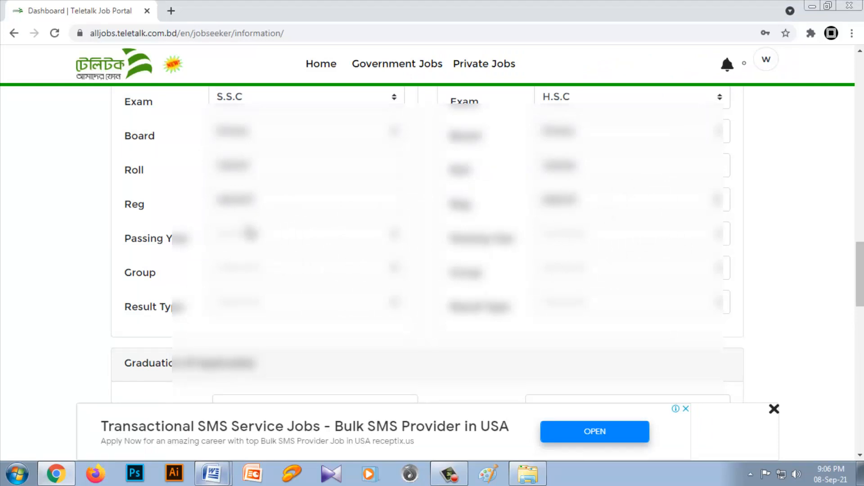
Step: Choose the SSC passing year and set the HSC passing year to 2009
left_click(250, 234)
left_click_drag(399, 35, 399, 187)
left_click(259, 35)
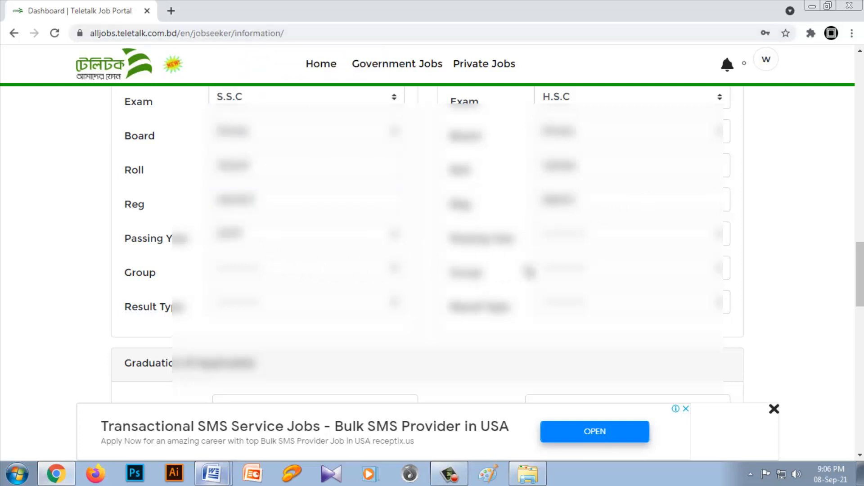
left_click(577, 245)
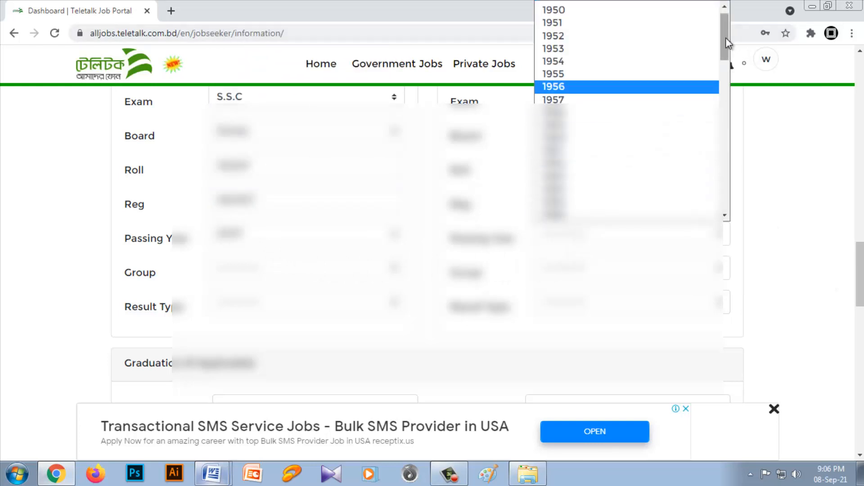
left_click_drag(726, 37, 726, 195)
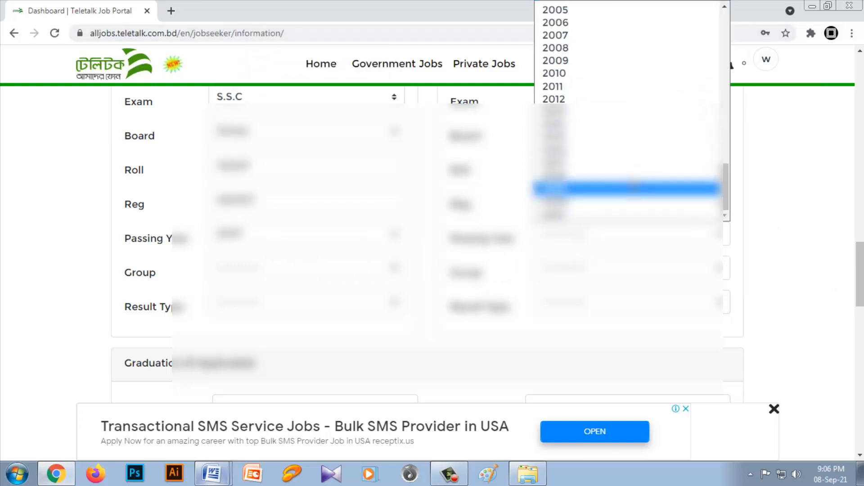
left_click(571, 63)
Step: Set the SSC group to Science and choose the group for the HSC exam
left_click(239, 271)
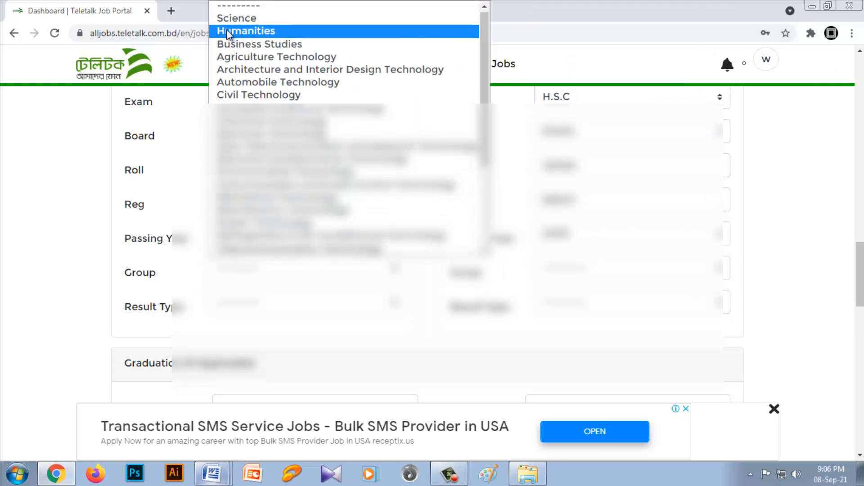
left_click(233, 19)
left_click(587, 272)
left_click(601, 298)
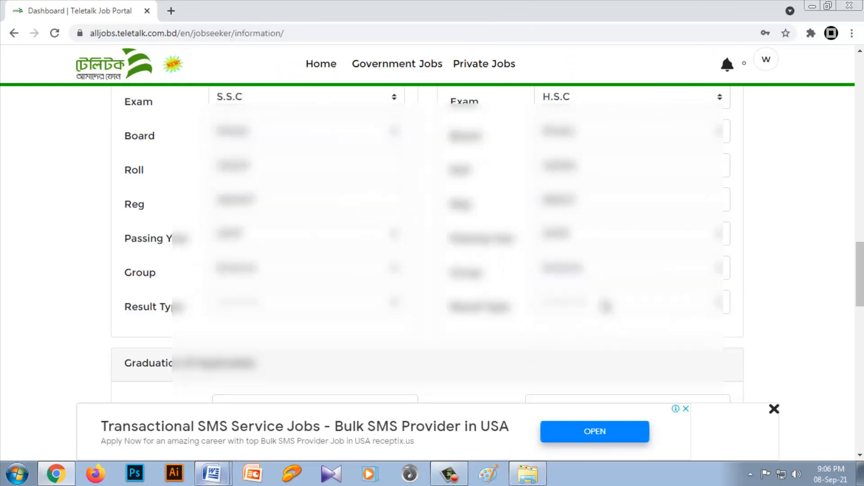
Step: Set the result type to GPA(out of 5) for both the SSC and HSC exams
left_click(274, 314)
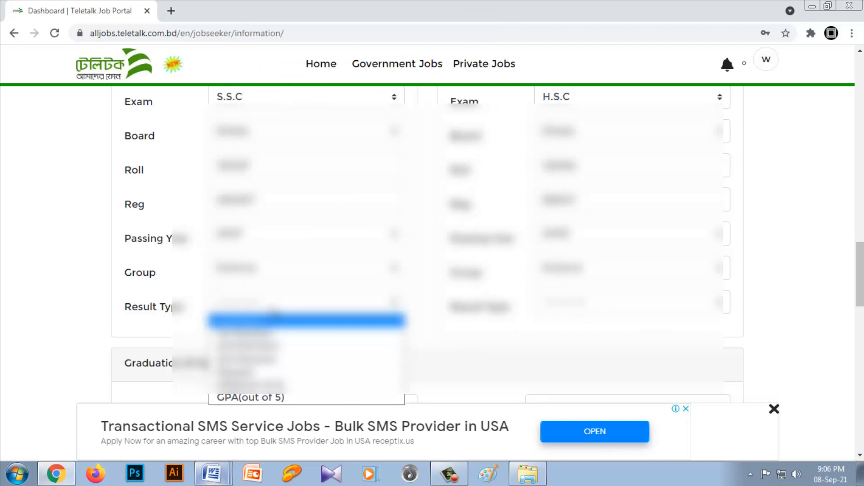
left_click(280, 399)
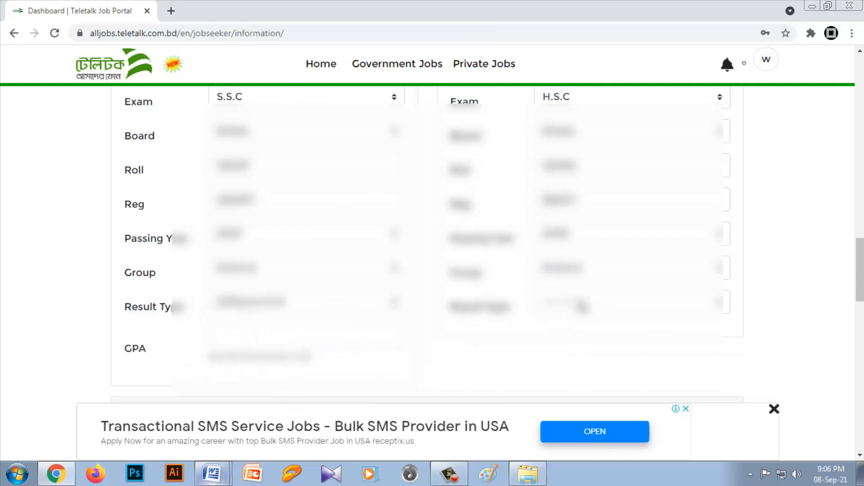
left_click(582, 306)
left_click(589, 401)
Step: Enter a GPA of 4.88 for SSC and 5.00 for HSC
left_click(271, 336)
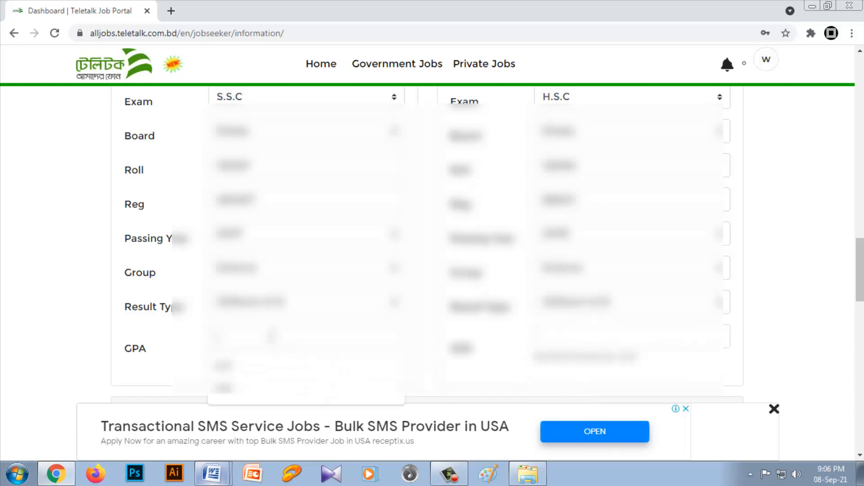
type("4.88")
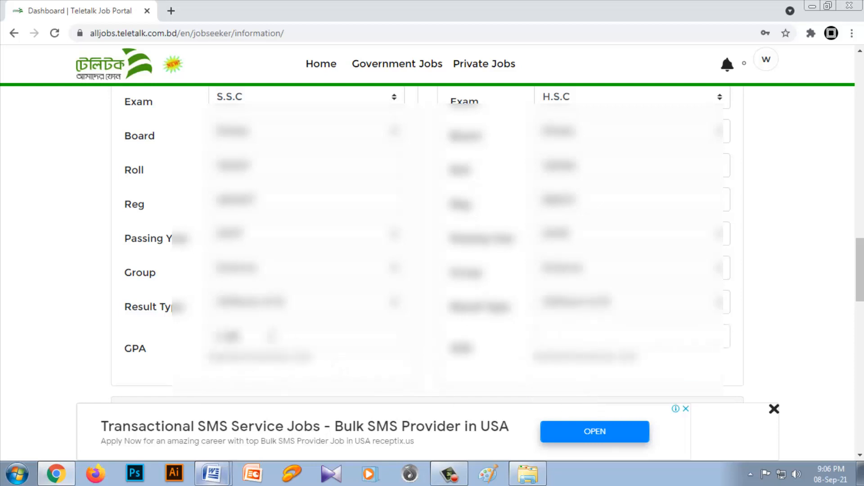
left_click(602, 326)
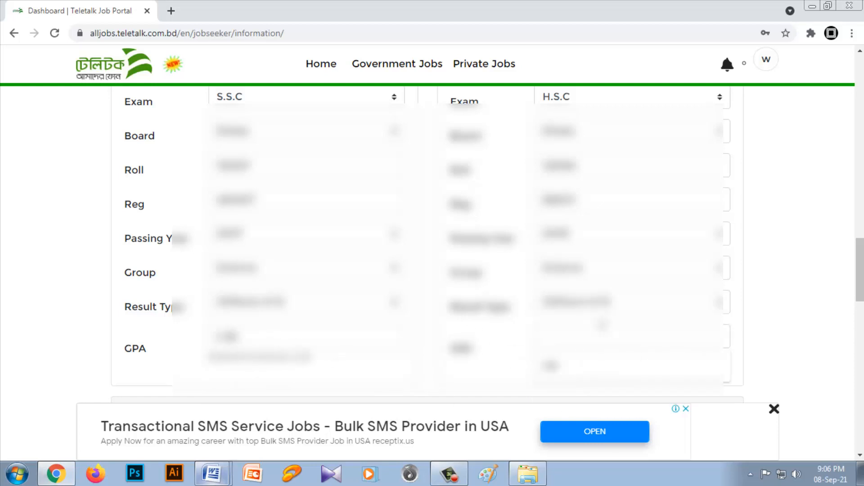
type("5.00")
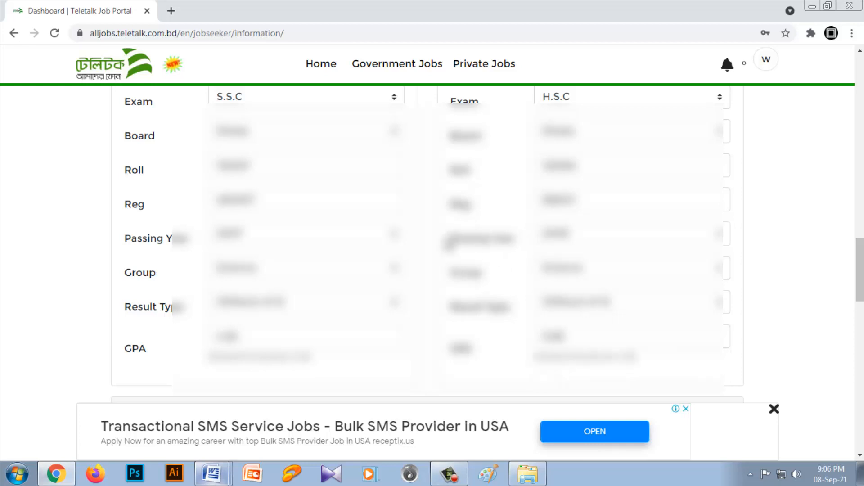
Step: Set the graduation exam to Honors and its subject to Chemistry
scroll(225, 216, "down", 5)
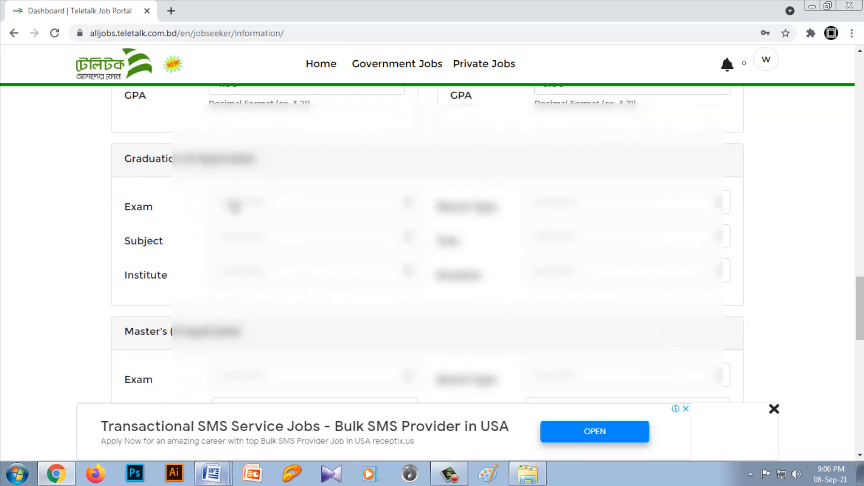
left_click(252, 206)
left_click(250, 269)
left_click(248, 236)
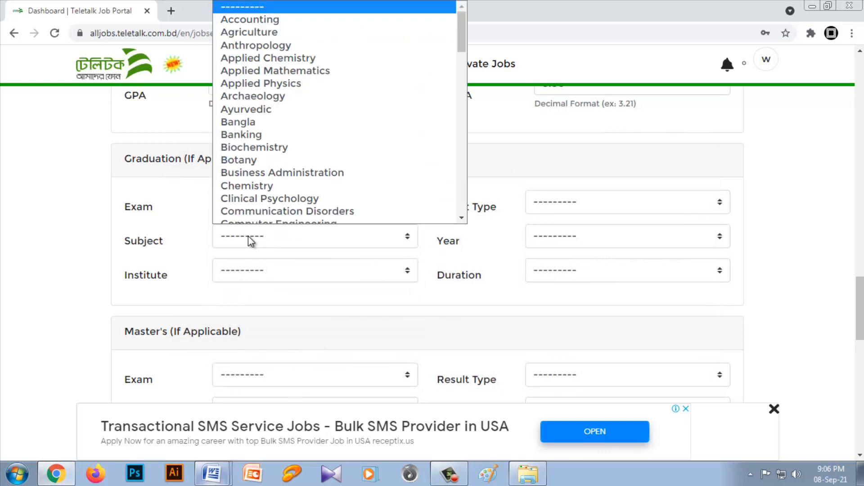
key("c")
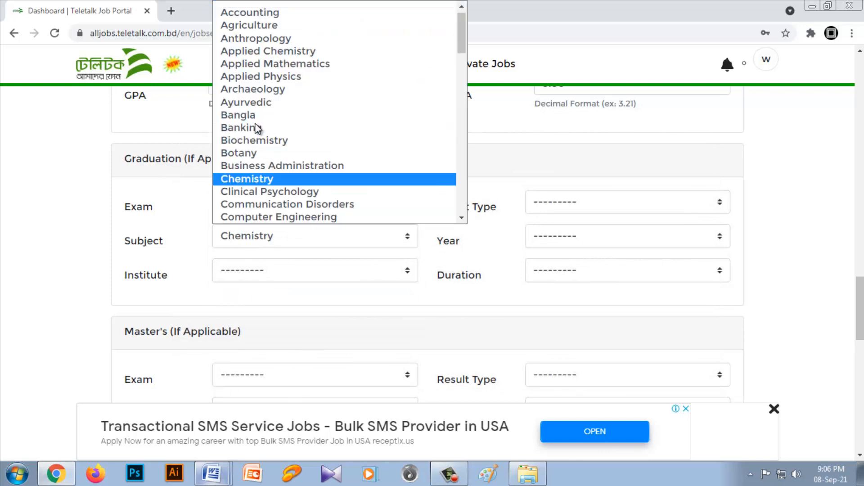
left_click(266, 179)
Step: Choose University of Dhaka as the graduation institute
left_click(284, 269)
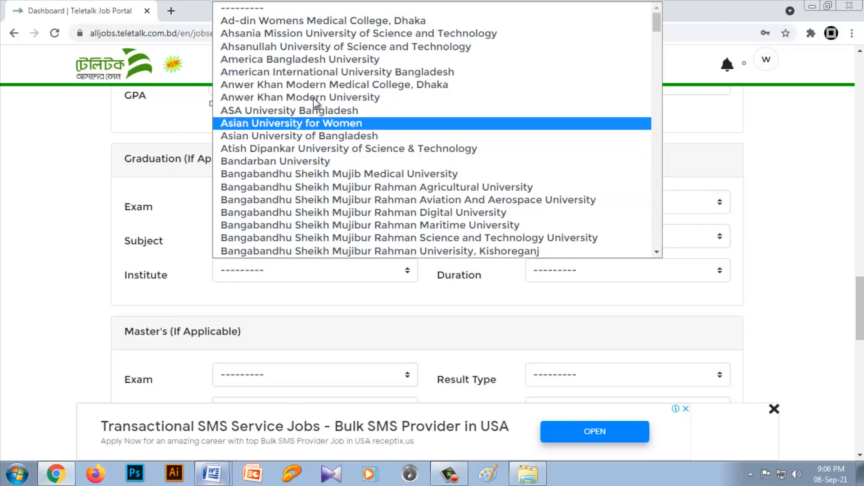
left_click_drag(656, 19, 664, 237)
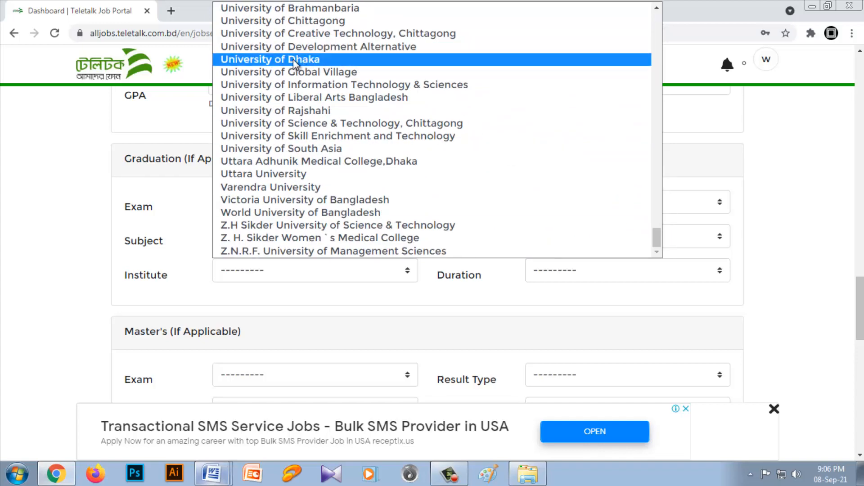
left_click(251, 60)
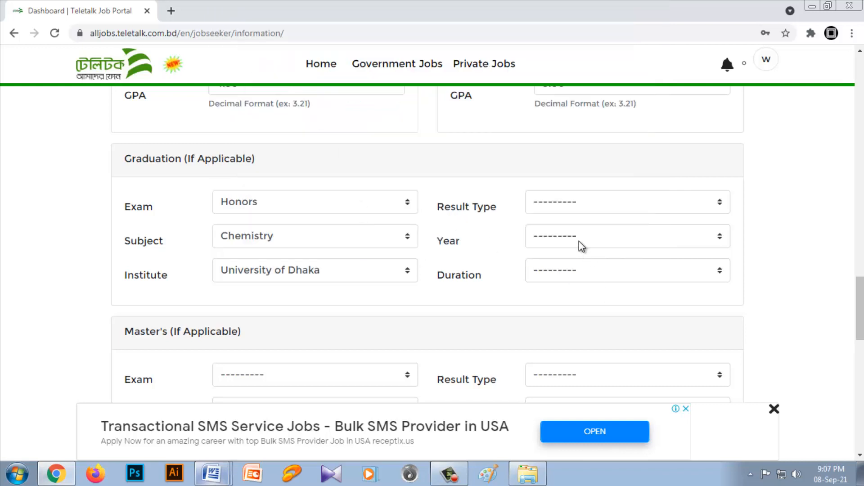
Step: Set the graduation result type to CGPA(out of 4) and fill in 2.75 as the result
left_click(560, 203)
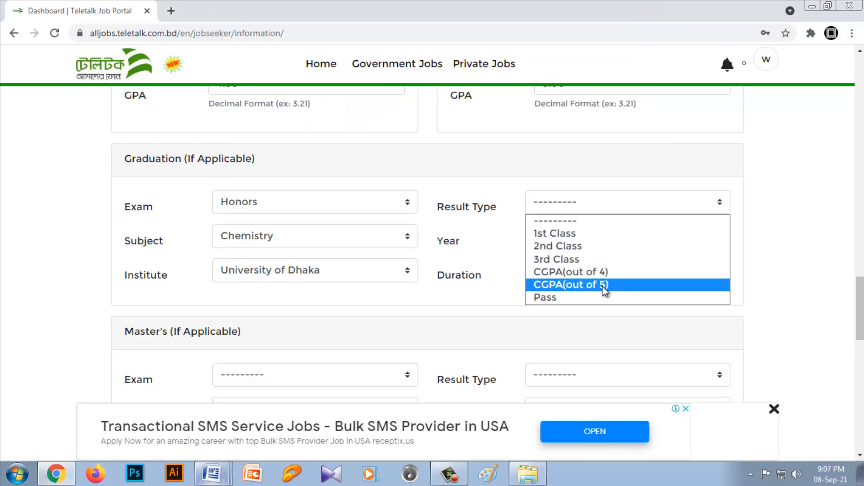
left_click(598, 272)
left_click(552, 232)
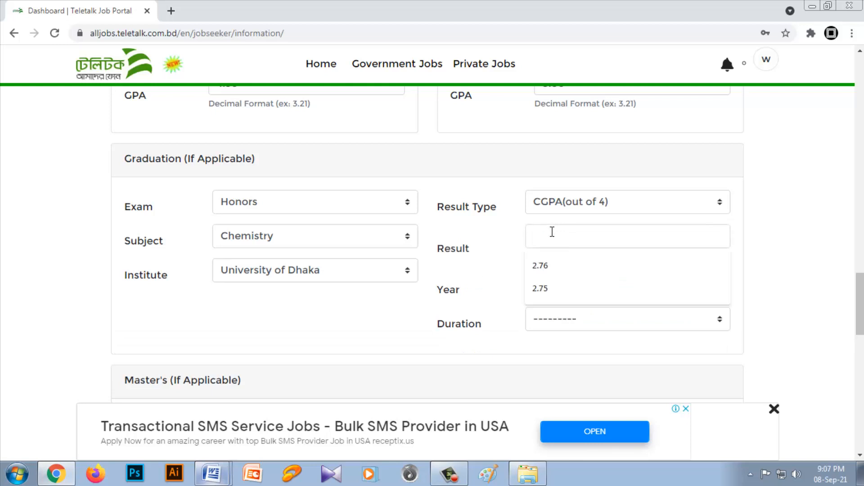
left_click(550, 290)
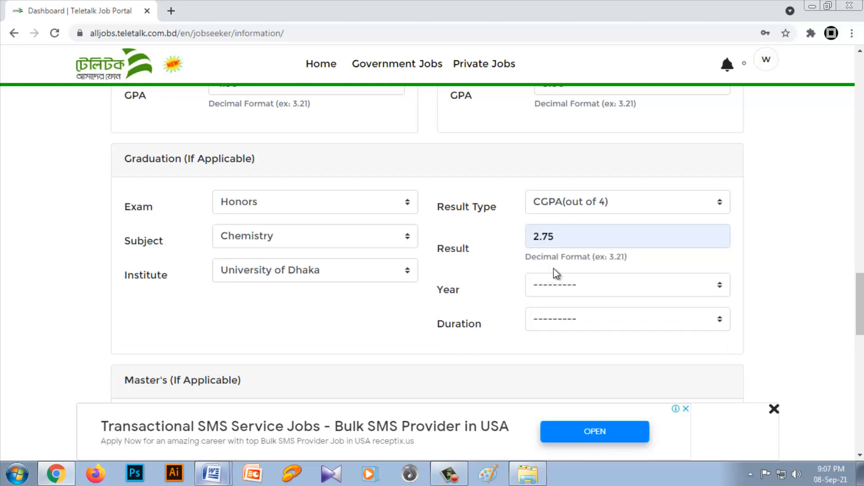
Step: Set the graduation year to 2013 and the course duration to 04 Years
left_click(555, 288)
left_click_drag(724, 45, 751, 257)
left_click(568, 163)
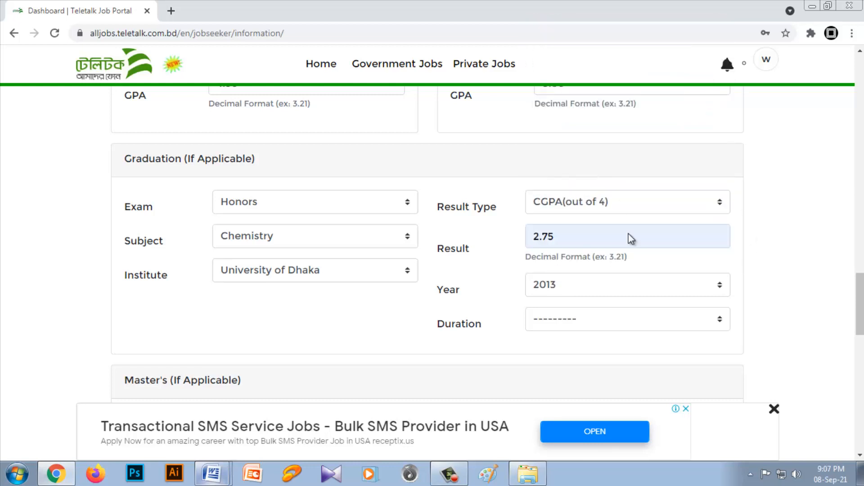
left_click(576, 323)
left_click(566, 376)
Step: Set the Master's exam to M.Sc and look for a matching subject
scroll(577, 366, "down", 4)
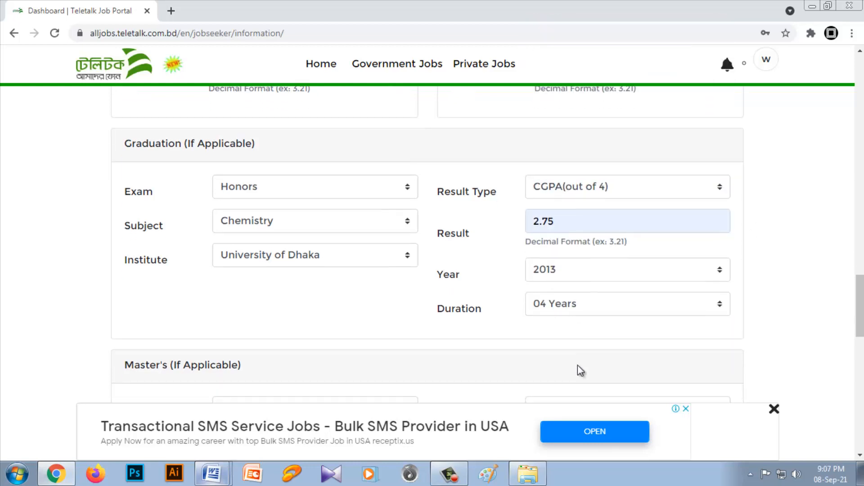
left_click(268, 234)
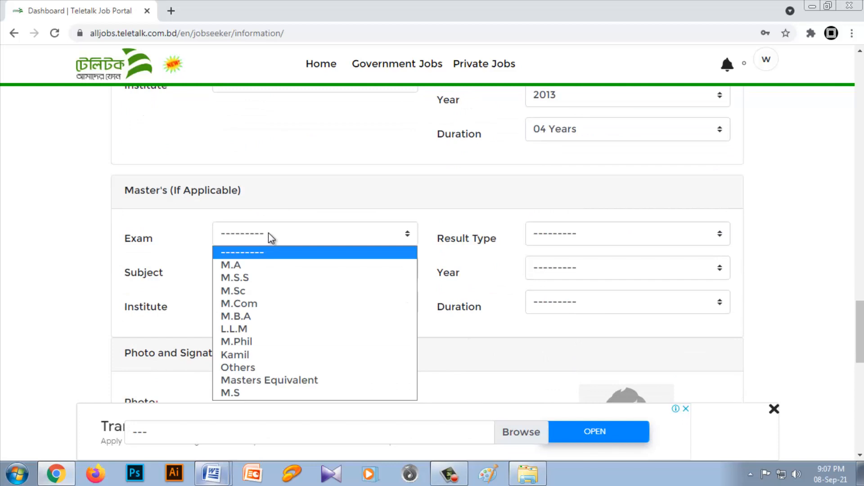
left_click(258, 291)
left_click(330, 272)
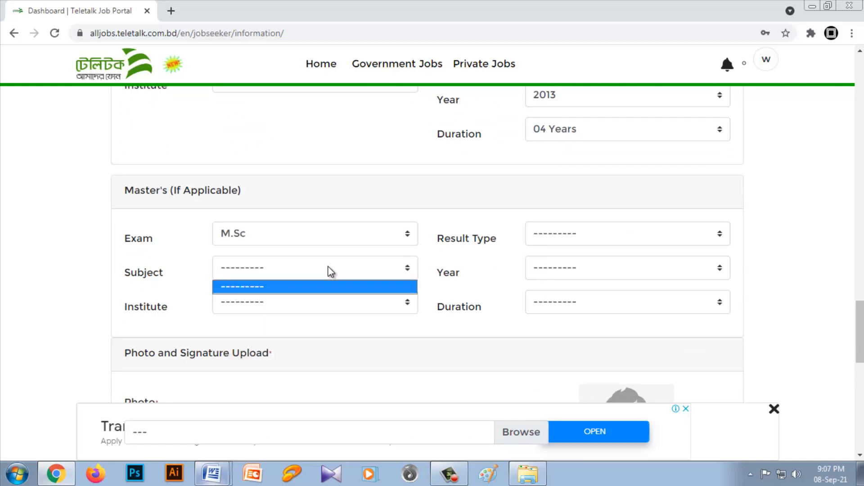
Step: Choose University of Dhaka as the Master's institute
left_click(298, 305)
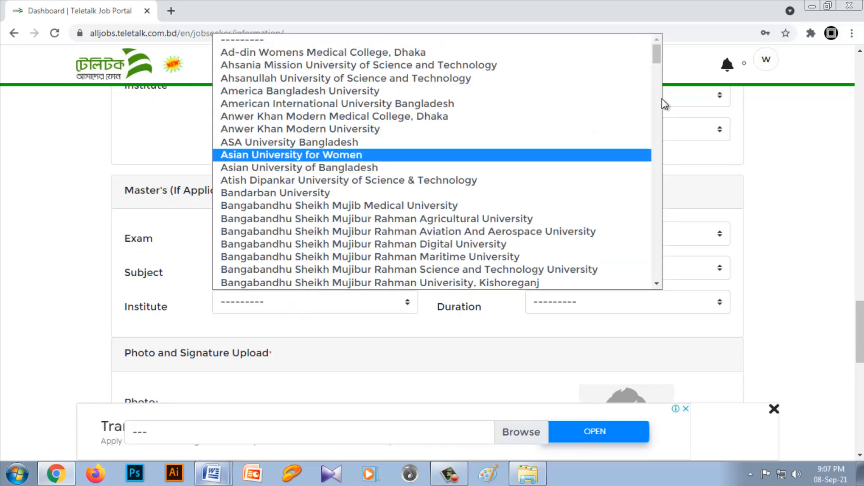
left_click_drag(660, 55, 657, 268)
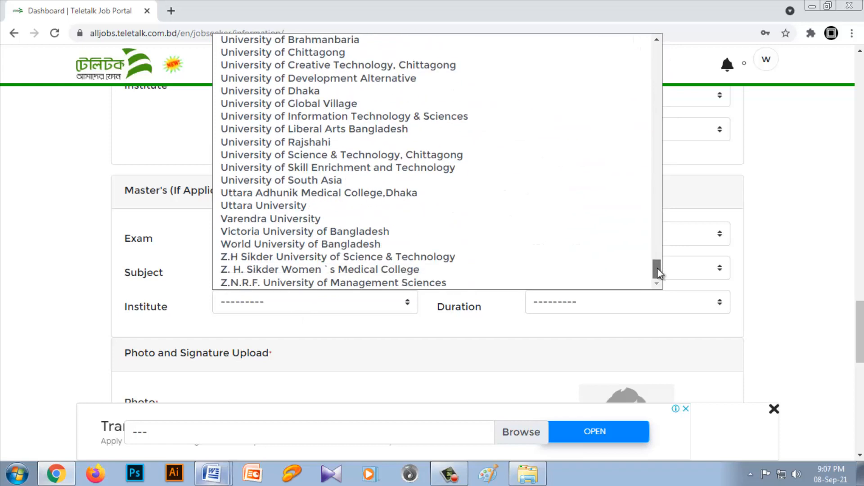
left_click(292, 91)
Step: Set the Master's result type to CGPA(out of 4) and enter 2.69 as the result
left_click(559, 238)
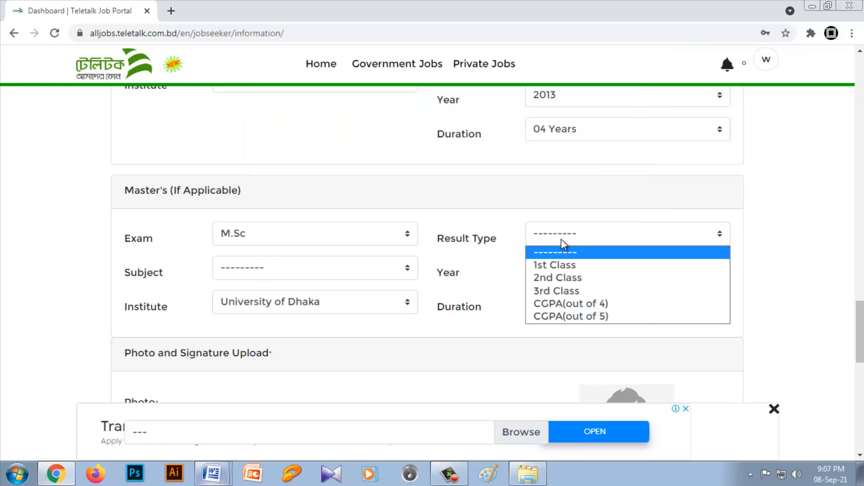
left_click(580, 304)
left_click(582, 268)
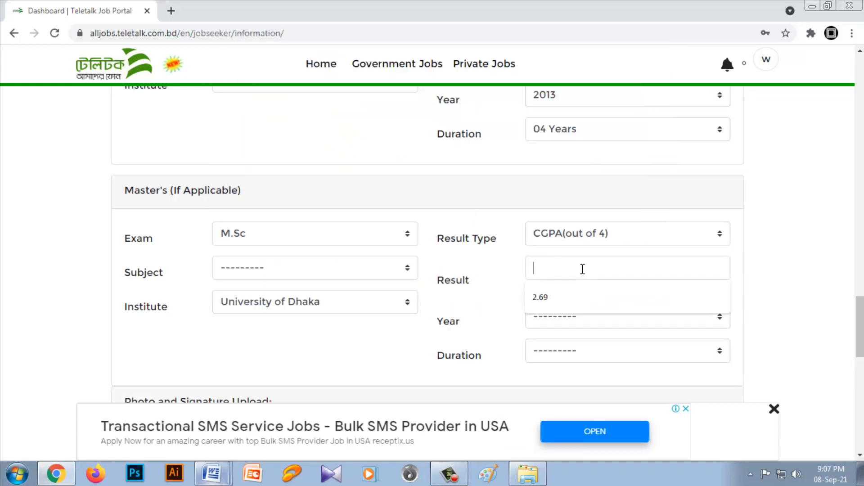
type("2.69")
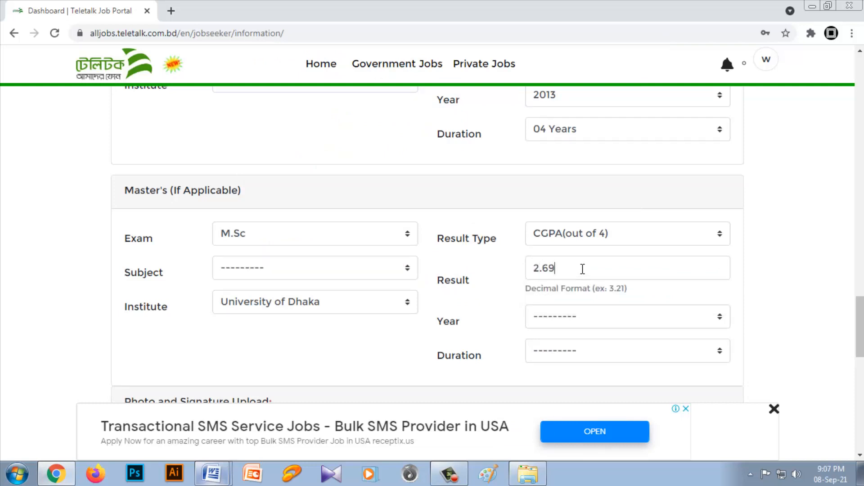
Step: Set the Master's year to 2014 and its duration to 01 Year
left_click(609, 322)
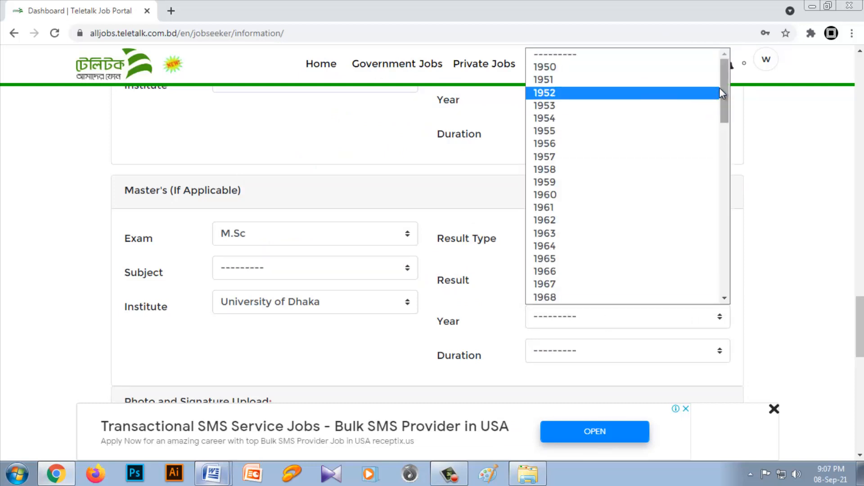
left_click_drag(723, 105, 722, 251)
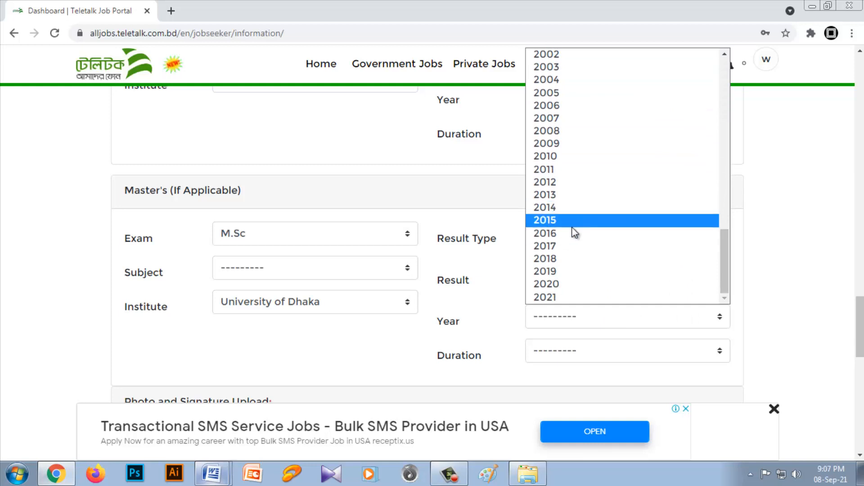
left_click(564, 207)
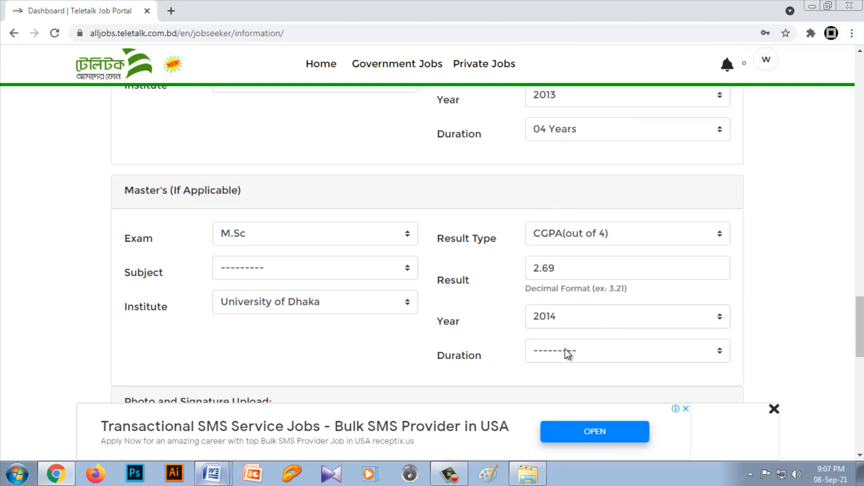
left_click(564, 350)
left_click(561, 383)
Step: Change the Master's exam to M.B.A and choose Accounting as its subject
left_click(393, 267)
left_click(388, 268)
left_click(281, 239)
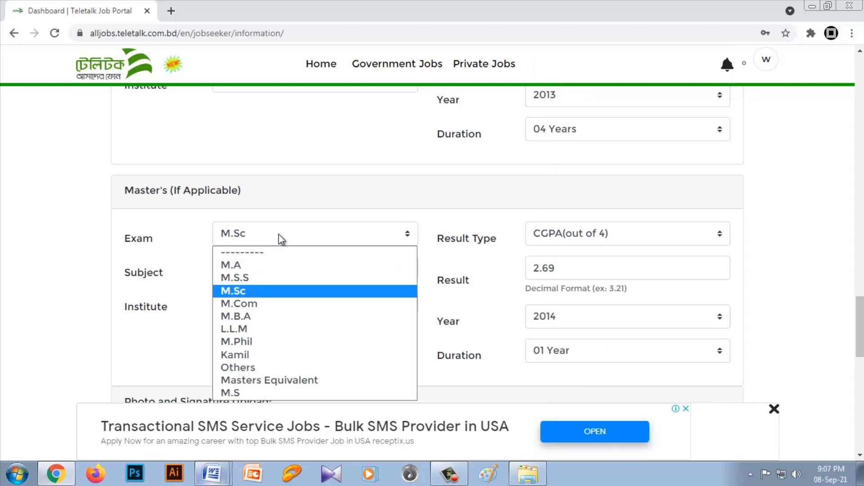
left_click(248, 316)
left_click(279, 271)
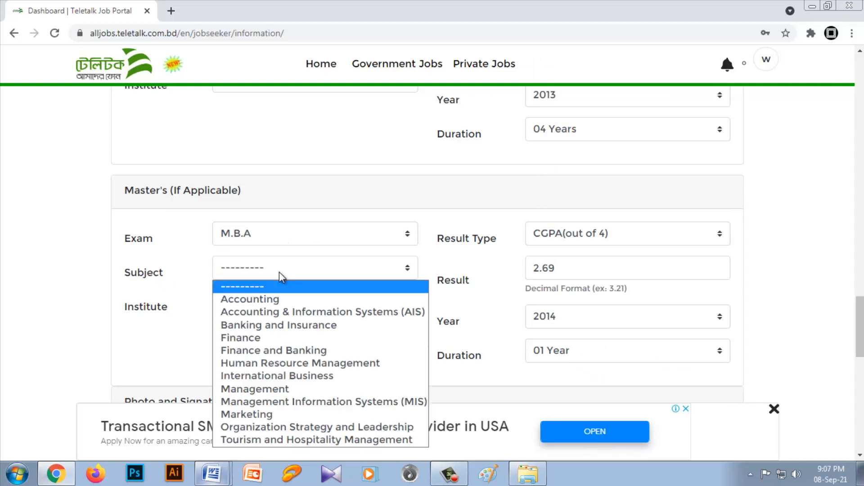
left_click(269, 298)
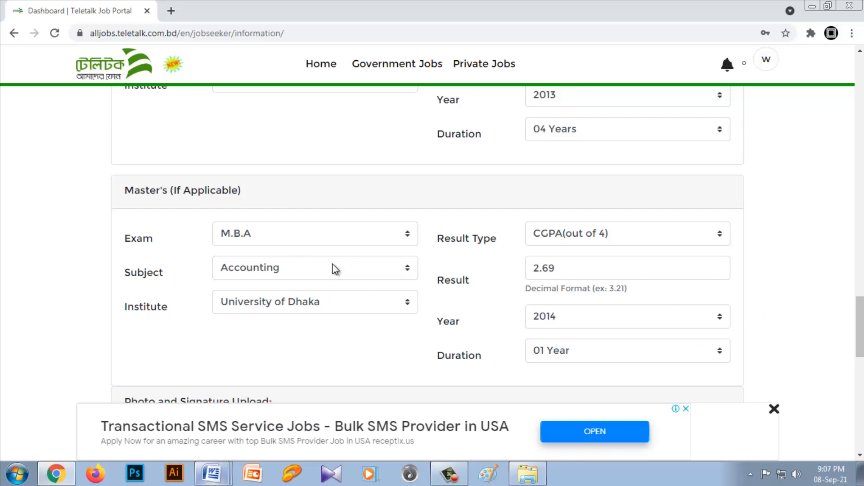
Step: Upload the image "My pic 300" from the Job folder as the applicant photo
scroll(336, 269, "down", 4)
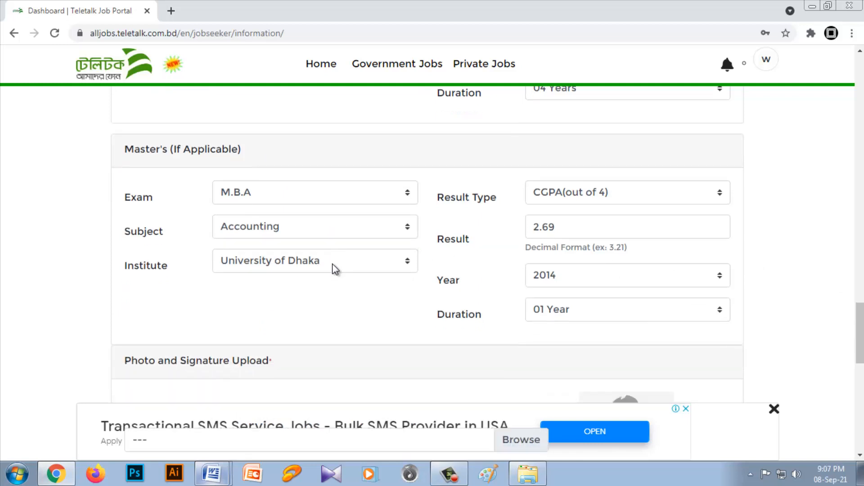
left_click(521, 292)
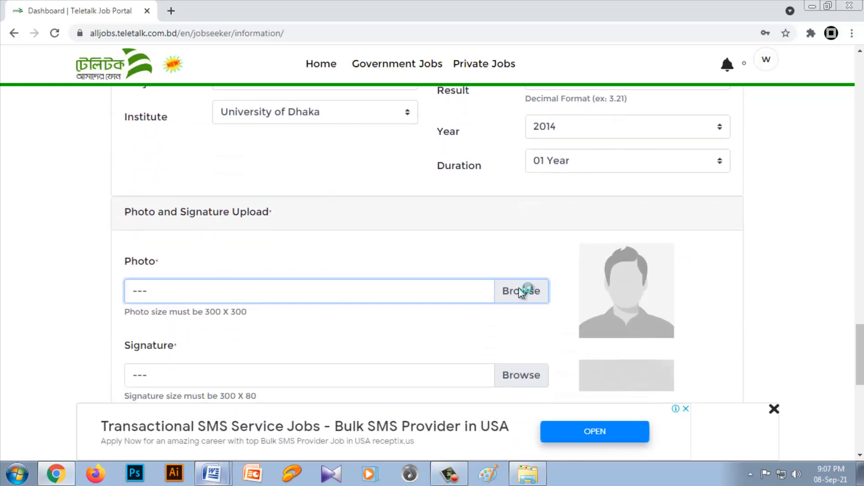
left_click(156, 129)
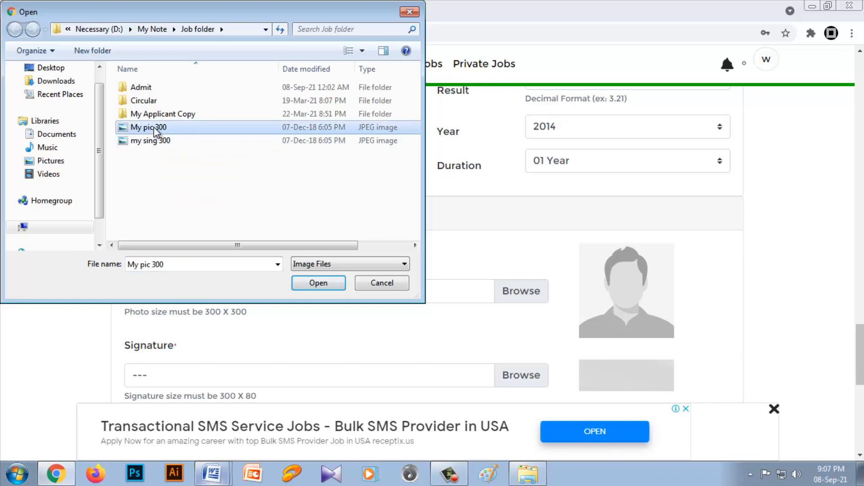
left_click(330, 285)
Step: Upload the image "my sing 300" from the Job folder as the signature
left_click(532, 378)
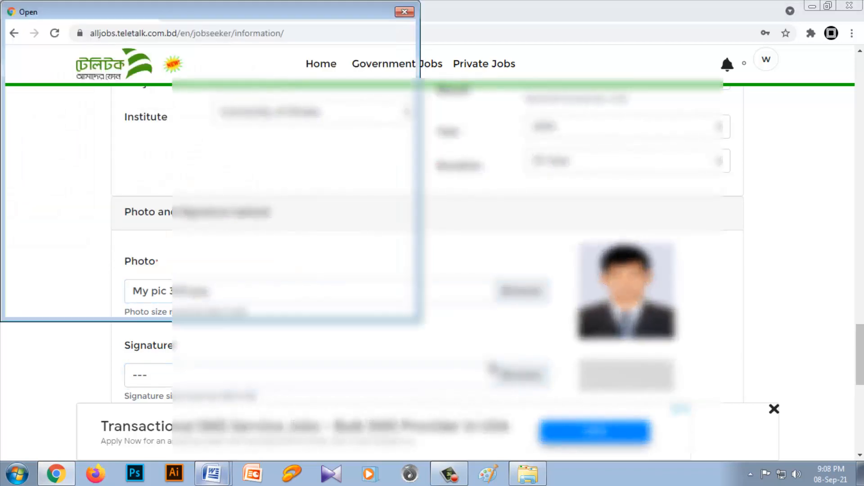
left_click(151, 141)
left_click(317, 284)
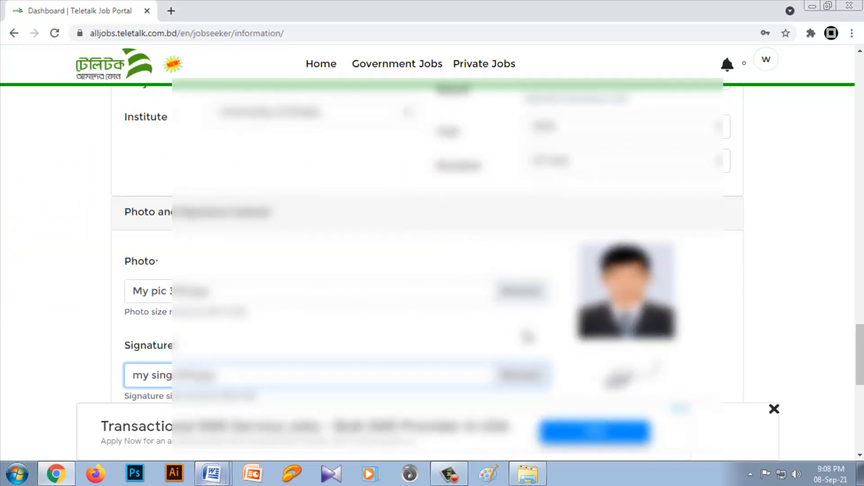
scroll(527, 335, "up", 15)
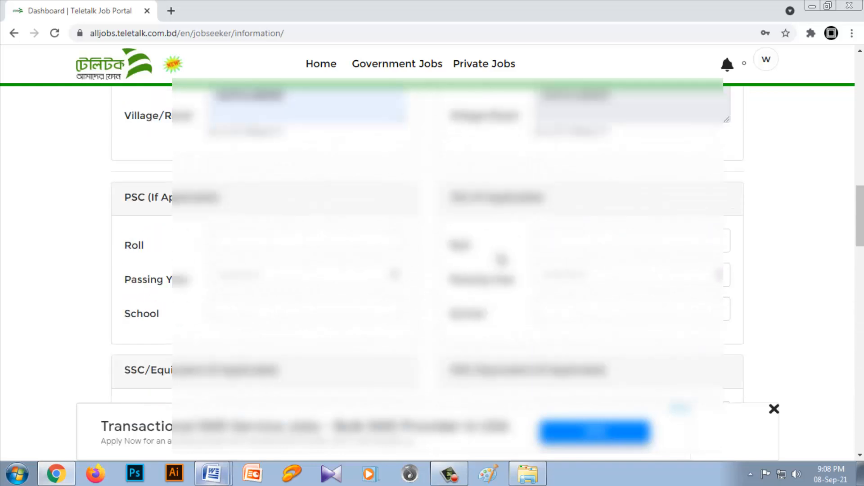
Step: Review the completed Personal Information form and submit it
scroll(501, 260, "up", 5)
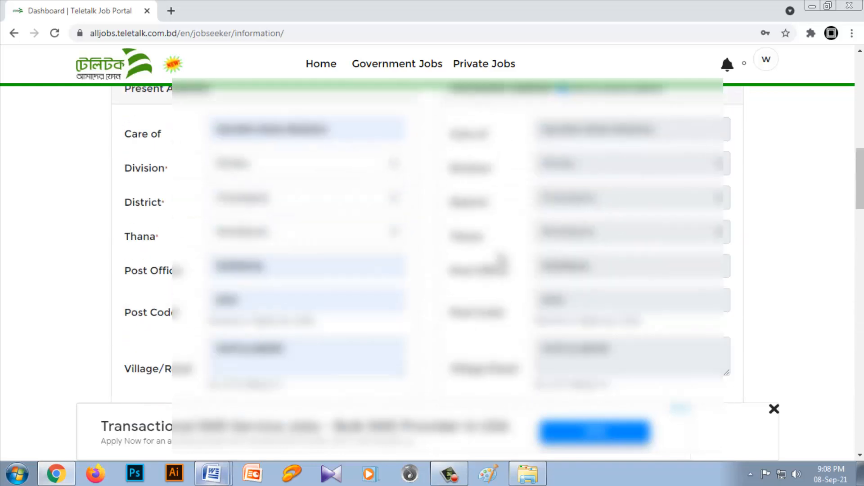
scroll(501, 259, "down", 14)
scroll(501, 260, "down", 3)
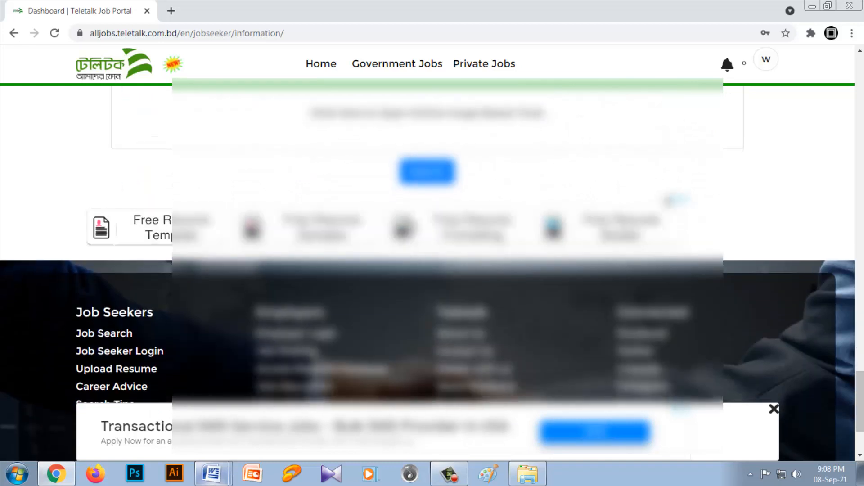
left_click(427, 176)
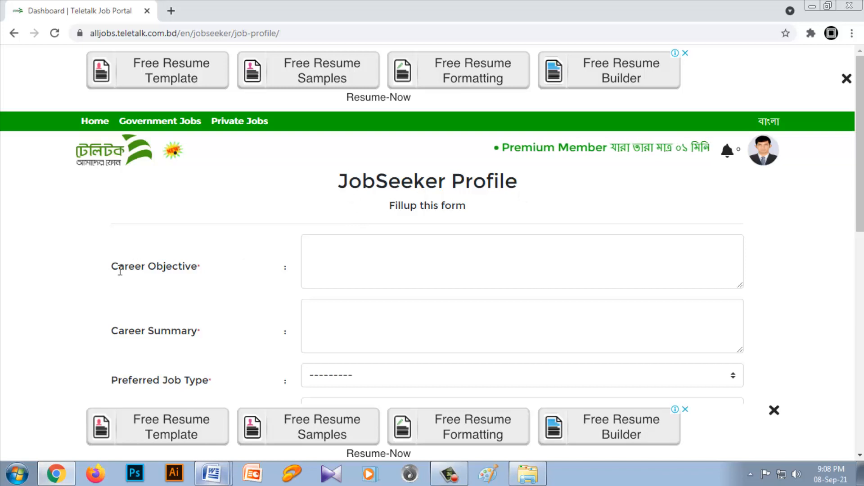
Step: Copy the career objective paragraph from Document1 in Word and paste it into the Career Objective field of the JobSeeker Profile form
mouse_move(214, 475)
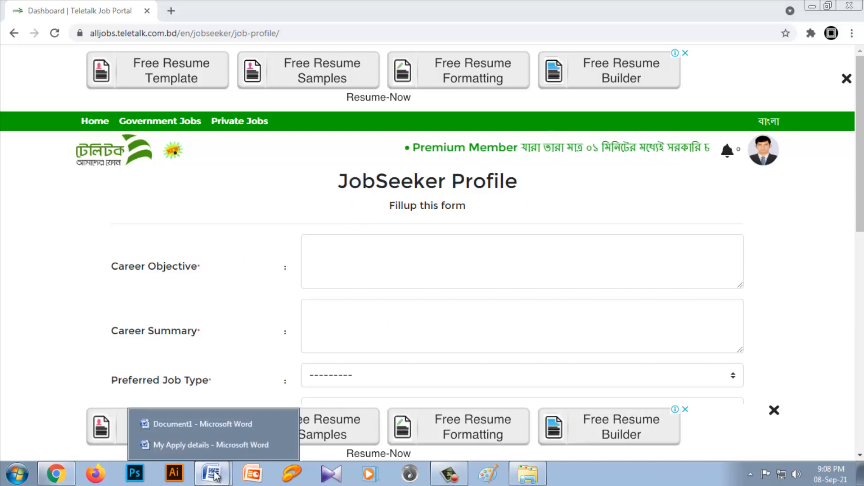
left_click(180, 421)
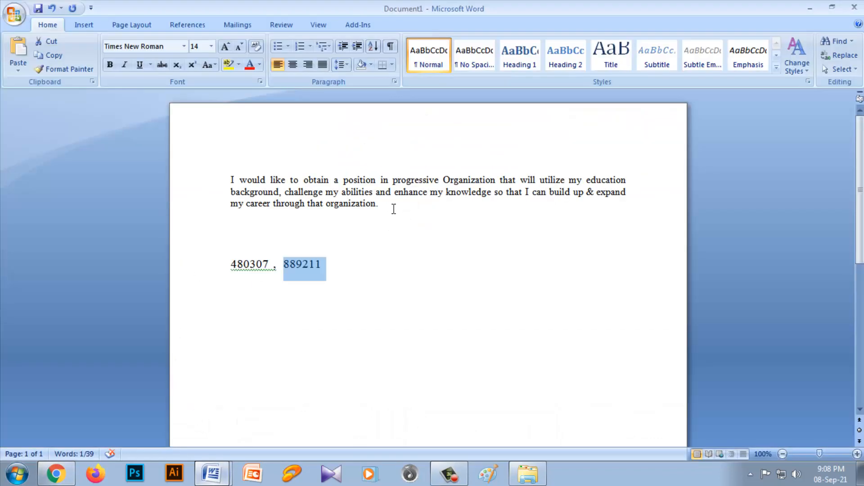
left_click_drag(394, 209, 232, 177)
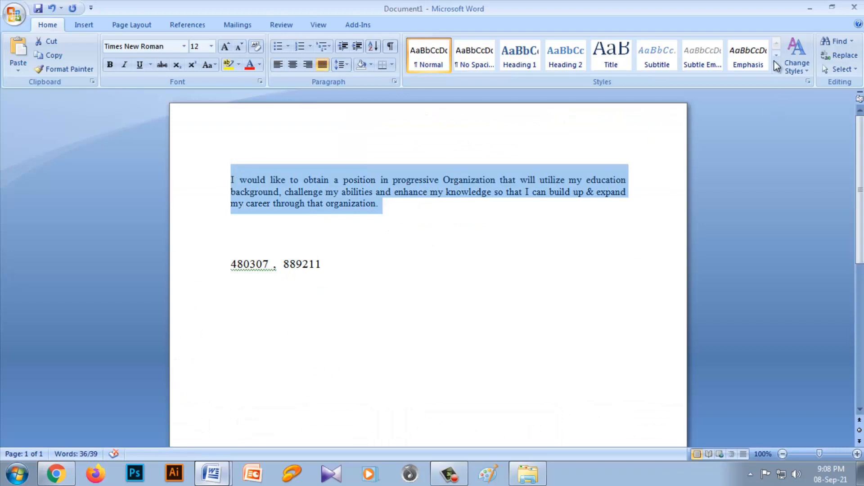
left_click(806, 10)
left_click(401, 247)
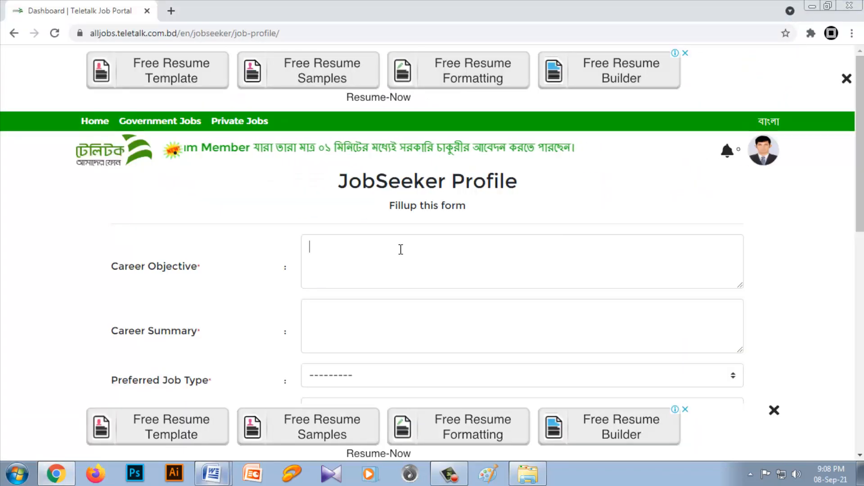
type("I would like to obtain a position in progressive Organization that will utilize my education background, challenge my abilities and enhance my knowledge so that I can build up & expand my career through that organization.")
Step: Paste the same paragraph into the Career Summary field, undoing the duplicate paste in Career Objective
scroll(459, 272, "down", 3)
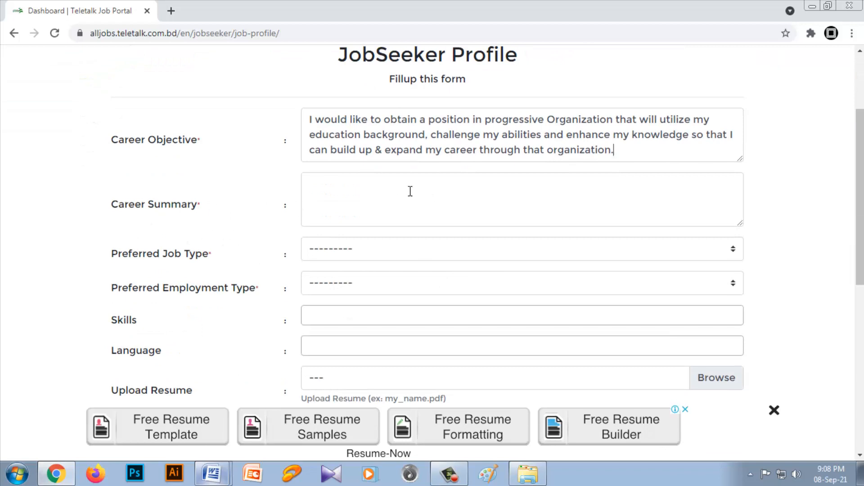
type("I would like to obtain a position in progressive Organization that will utilize my education background, challenge my abilities and enhance my knowledge so that I can build up & expand my career through that organization.")
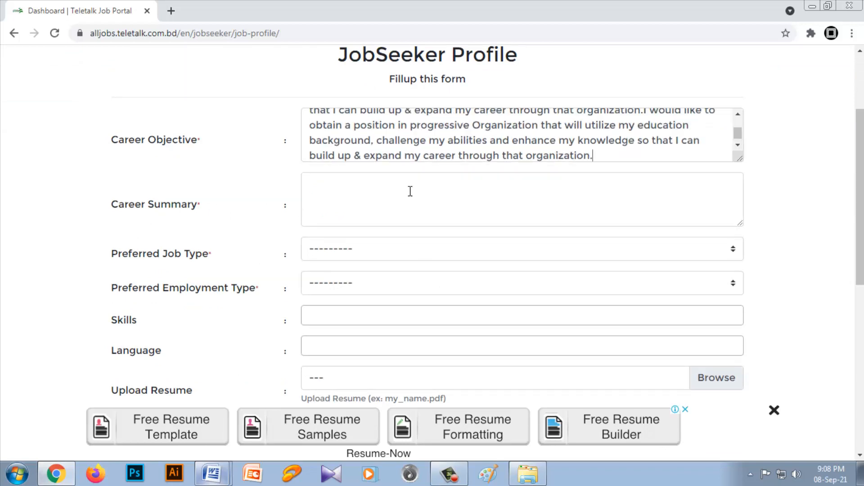
key("ctrl+z")
left_click(409, 191)
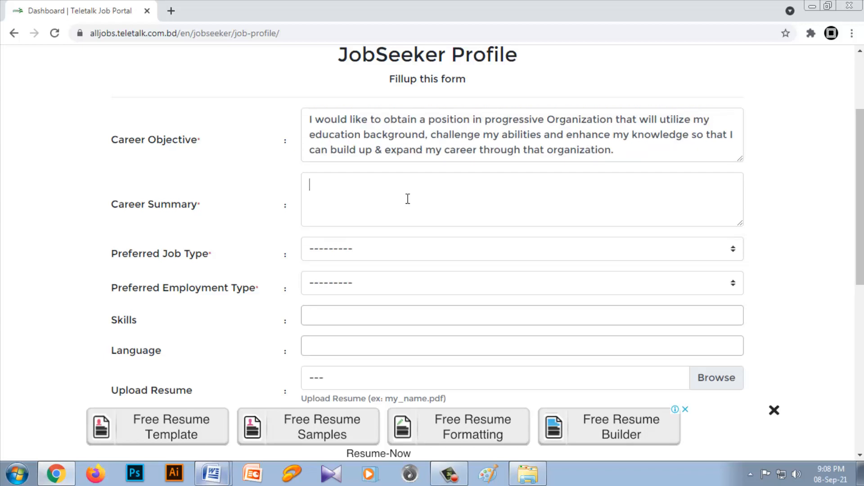
type("I would like to obtain a position in progressive Organization that will utilize my education background, challenge my abilities and enhance my knowledge so that I can build up & expand my career through that organization.")
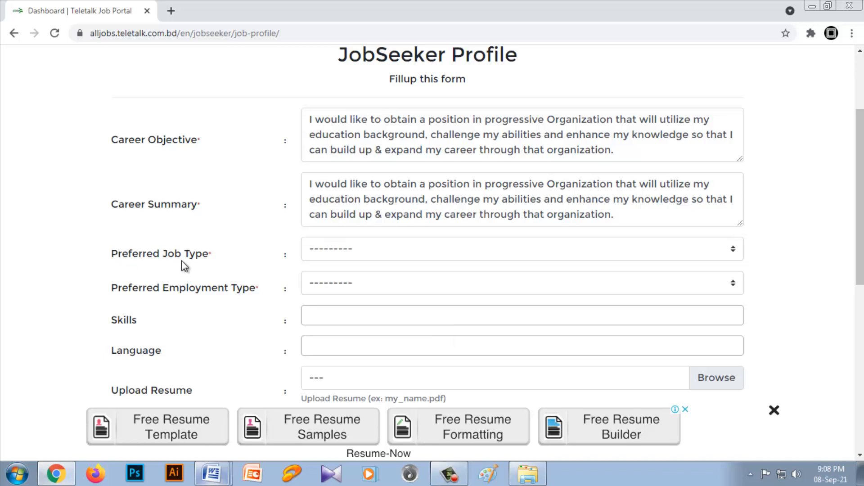
Step: Set the Preferred Job Type to Permanent and the Preferred Employment Type to Full Time
left_click(333, 250)
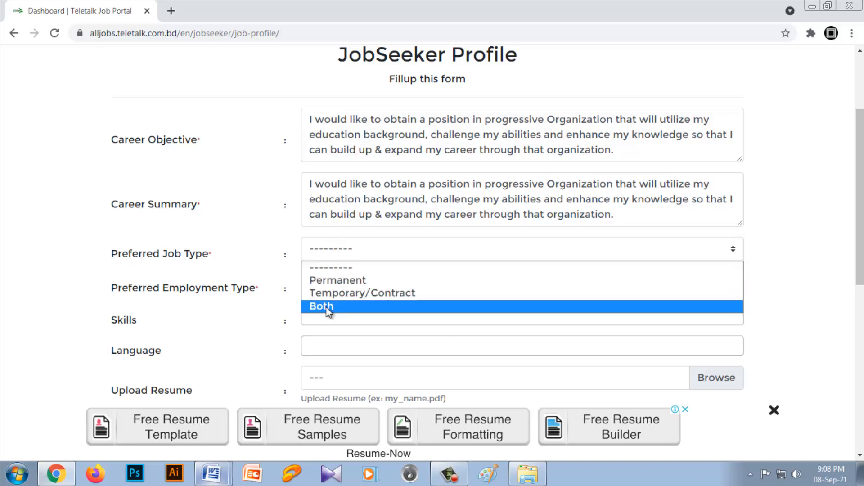
left_click(350, 279)
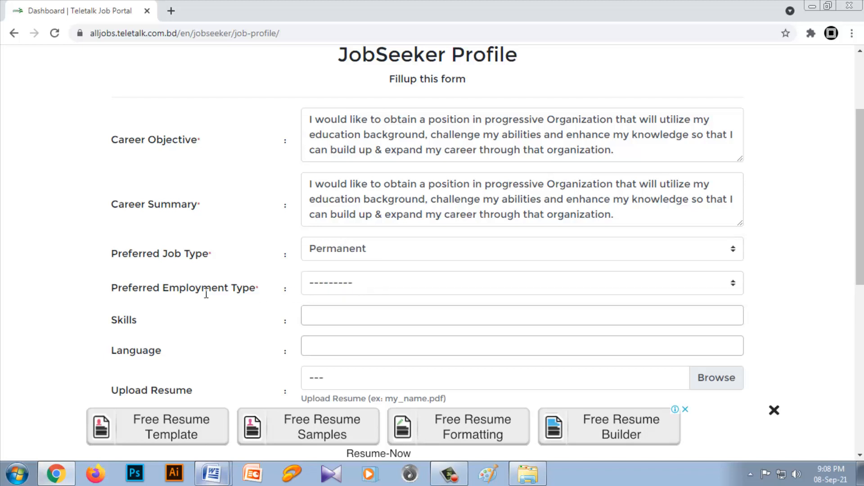
left_click(378, 293)
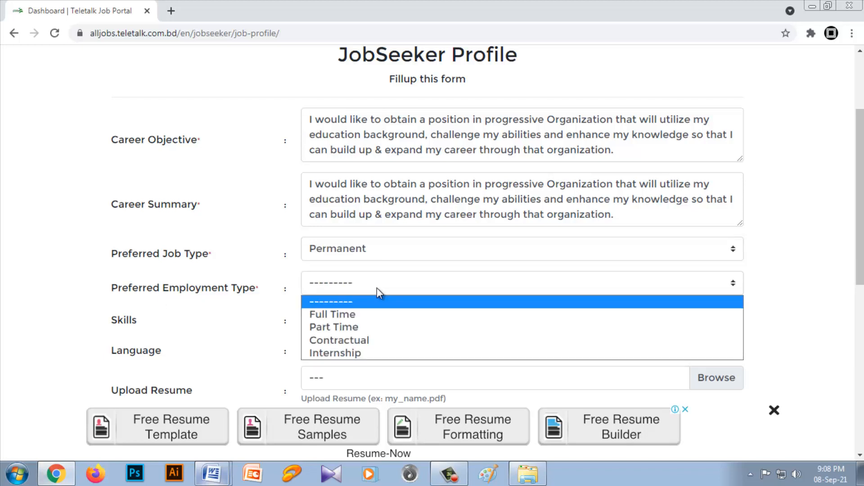
left_click(362, 315)
Step: Add Agile Methodology and Automated Marketing Software as skills and submit the JobSeeker Profile form
scroll(341, 318, "down", 2)
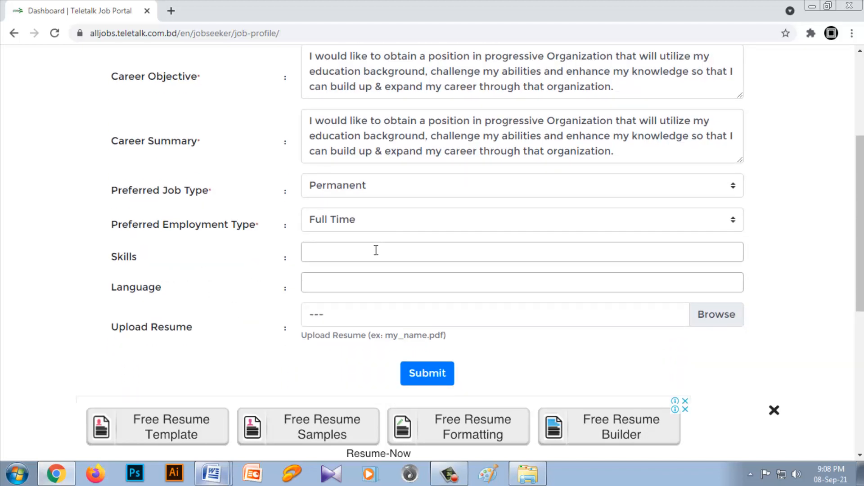
left_click(376, 251)
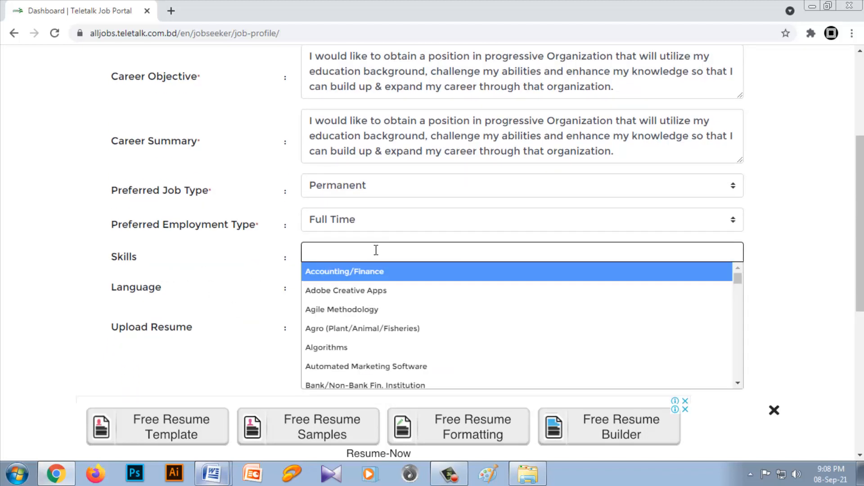
type("G")
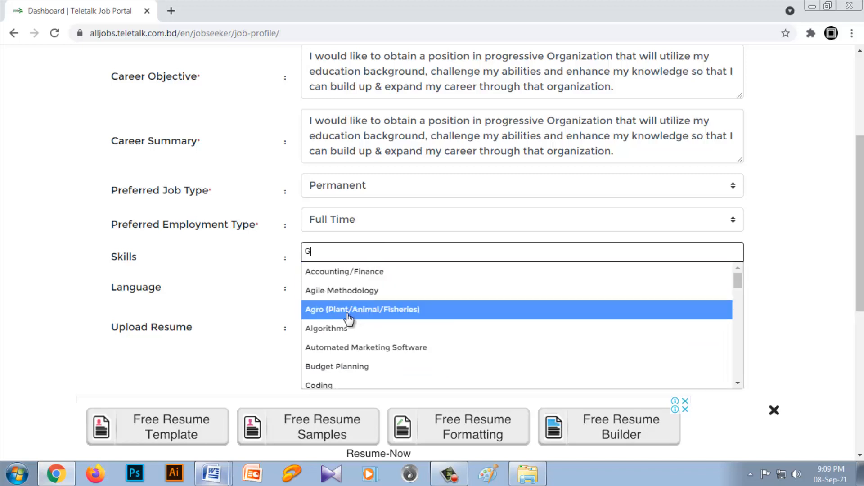
left_click(336, 292)
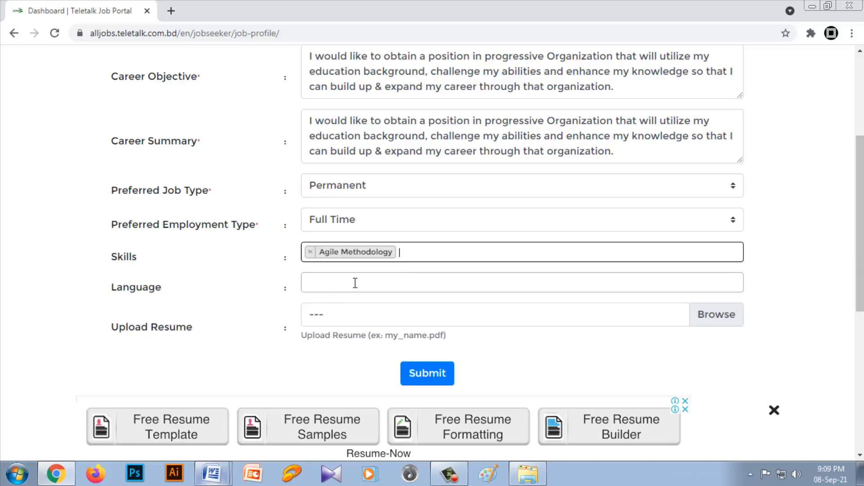
left_click(409, 258)
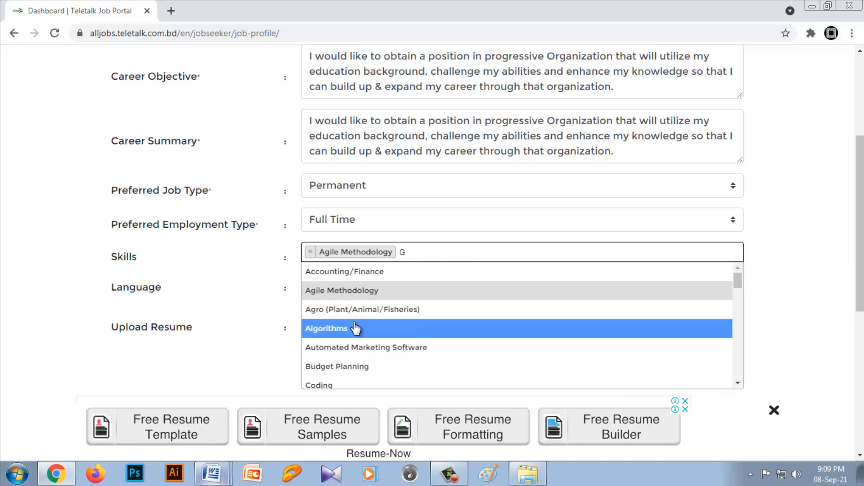
left_click(363, 350)
left_click(285, 288)
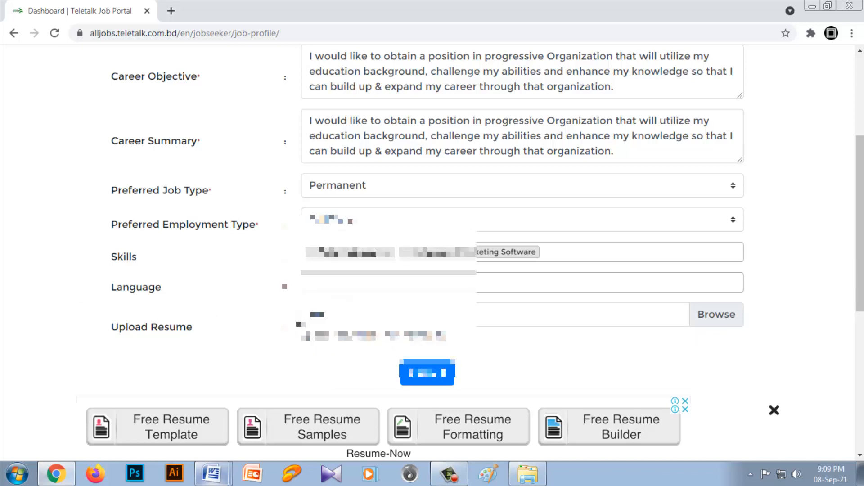
left_click(439, 379)
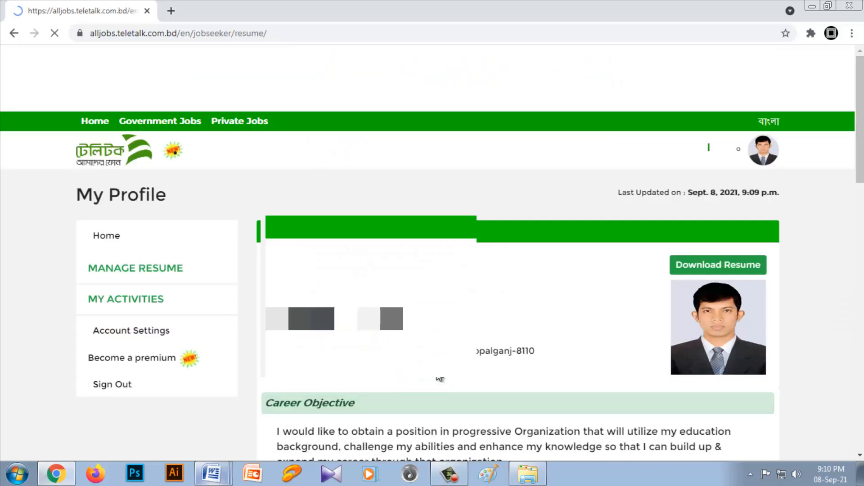
Step: Copy the account's tracking ID from the resume, paste it below the career objective paragraph in Word's Document1, and return to the browser
scroll(427, 371, "down", 1)
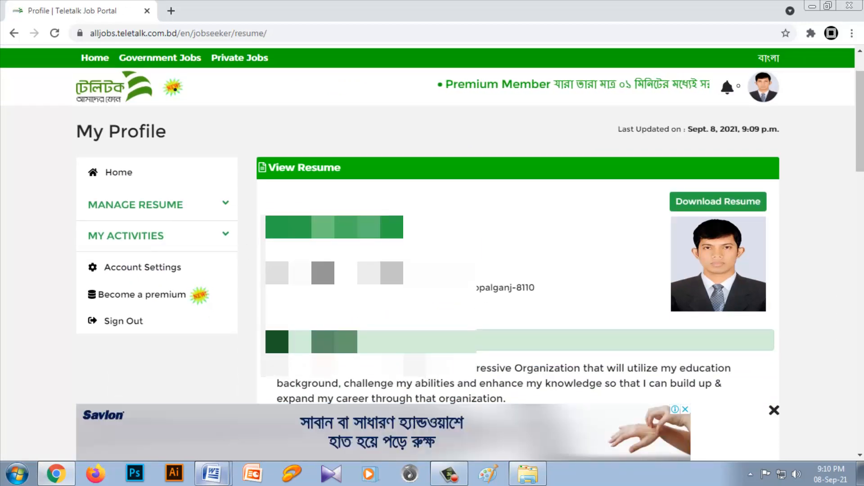
right_click(359, 245)
left_click(383, 254)
left_click(217, 474)
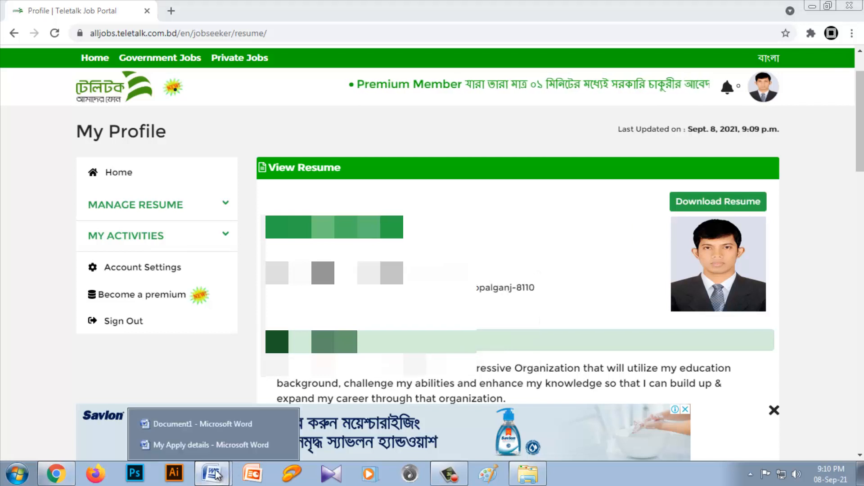
left_click(194, 420)
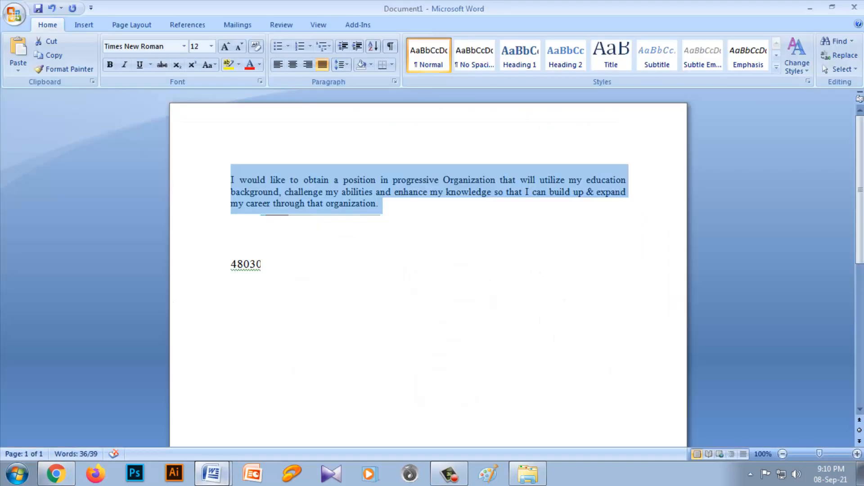
left_click(232, 220)
key("ctrl+v")
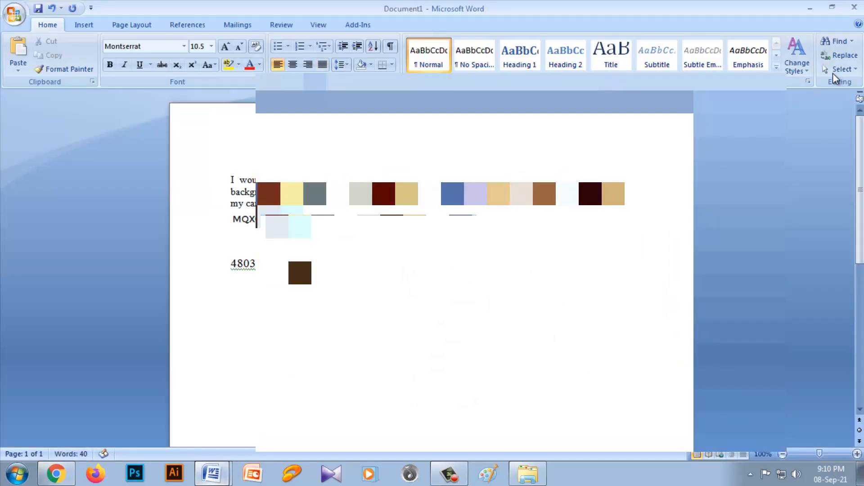
left_click(809, 8)
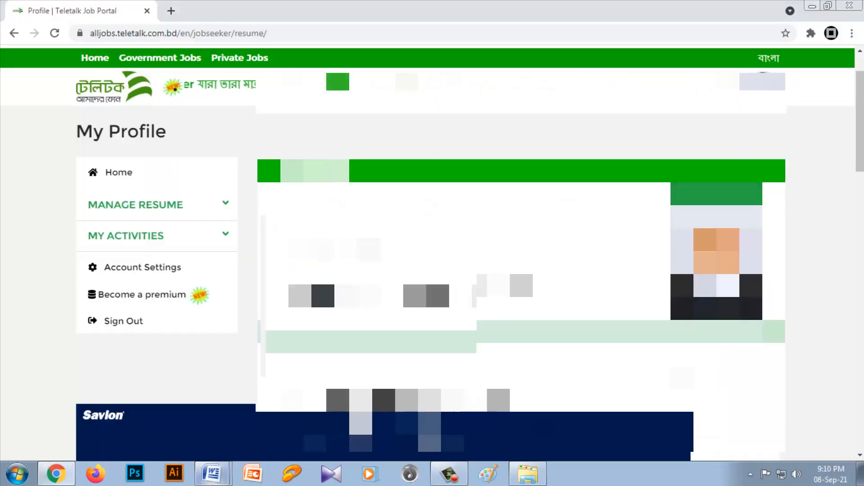
Step: Look through the resume on the My Profile page and expand the Manage Resume options
scroll(521, 261, "down", 15)
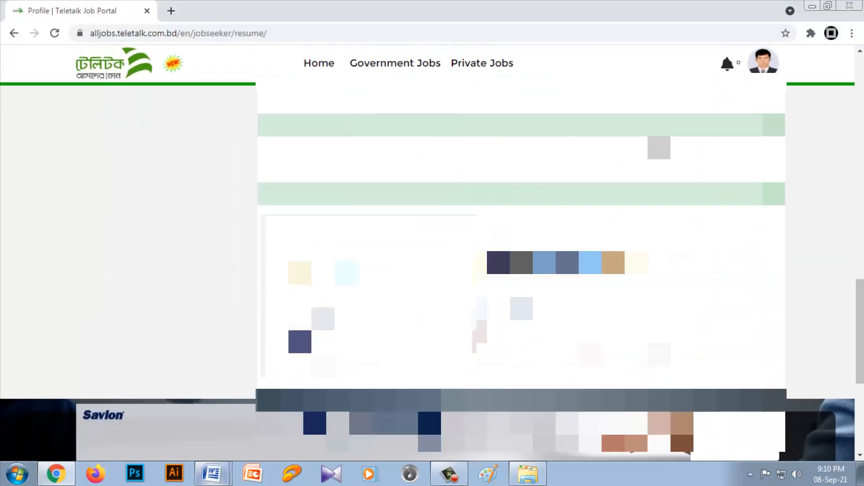
scroll(521, 270, "up", 20)
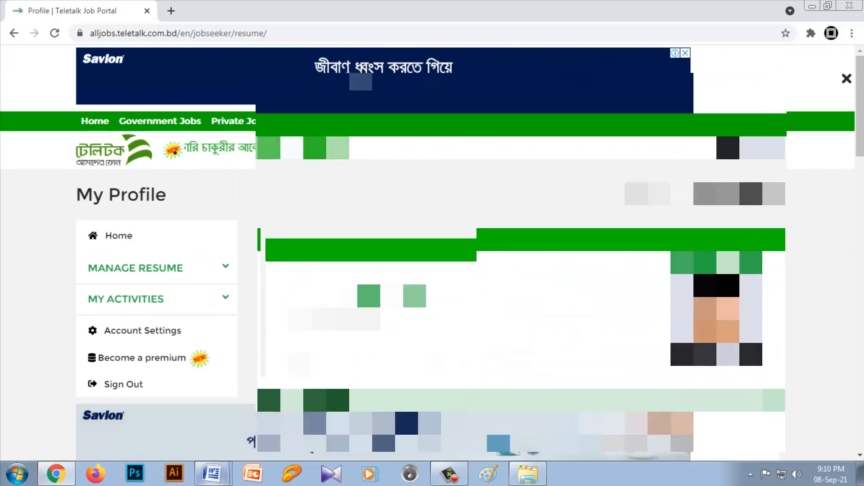
scroll(521, 270, "down", 1)
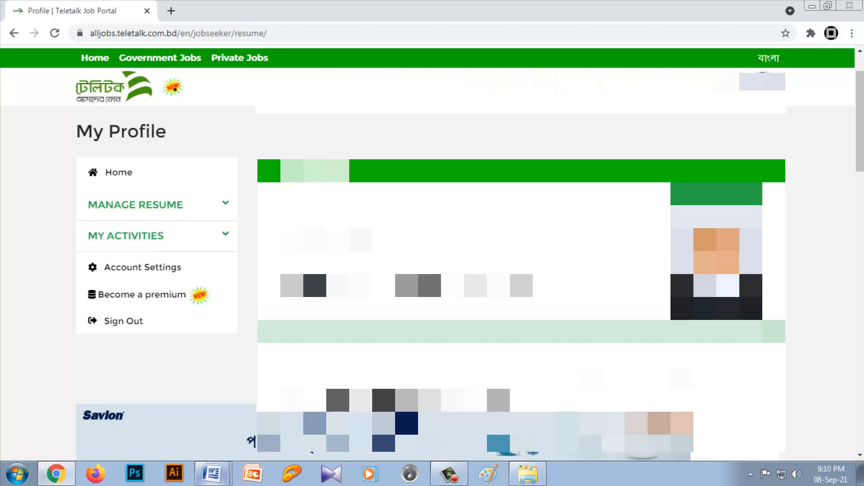
left_click(139, 215)
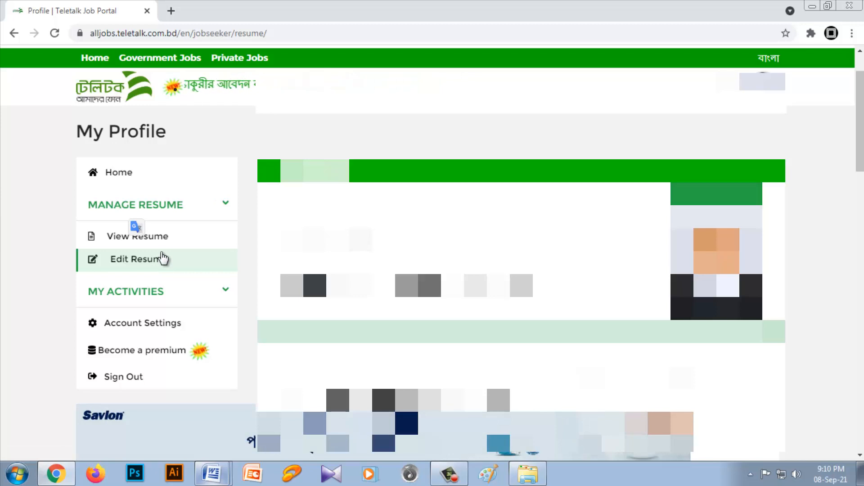
scroll(163, 259, "down", 1)
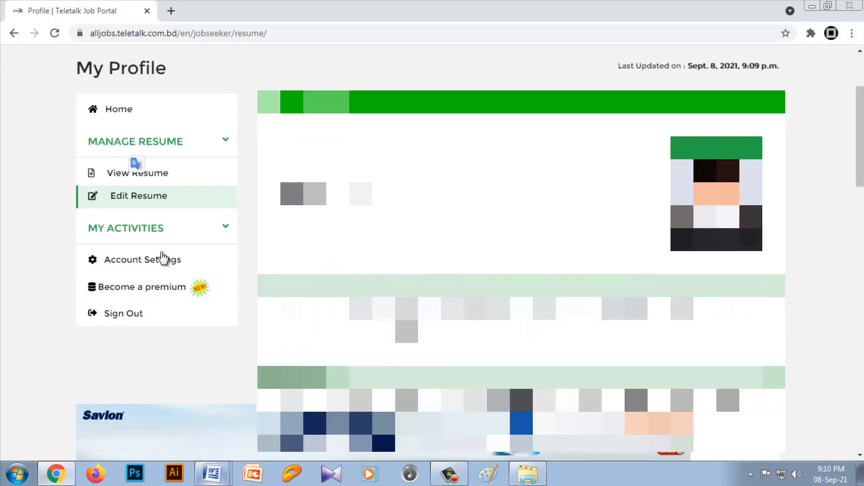
Step: Open the Become a premium instructions and examine the SMS formats and the tracking ID for Premium Member registration
left_click(160, 289)
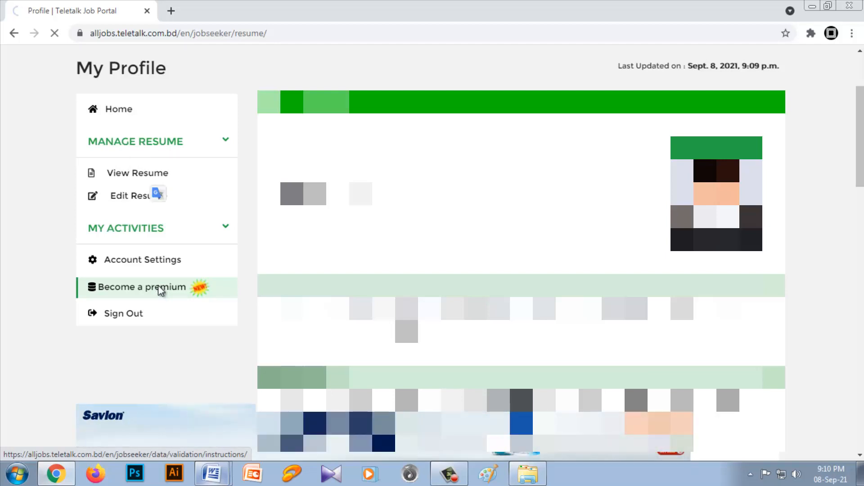
scroll(403, 317, "down", 12)
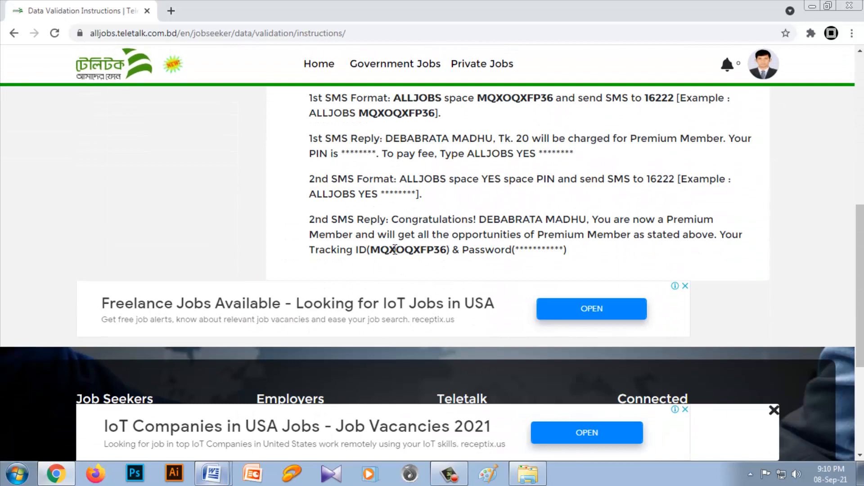
scroll(403, 230, "up", 3)
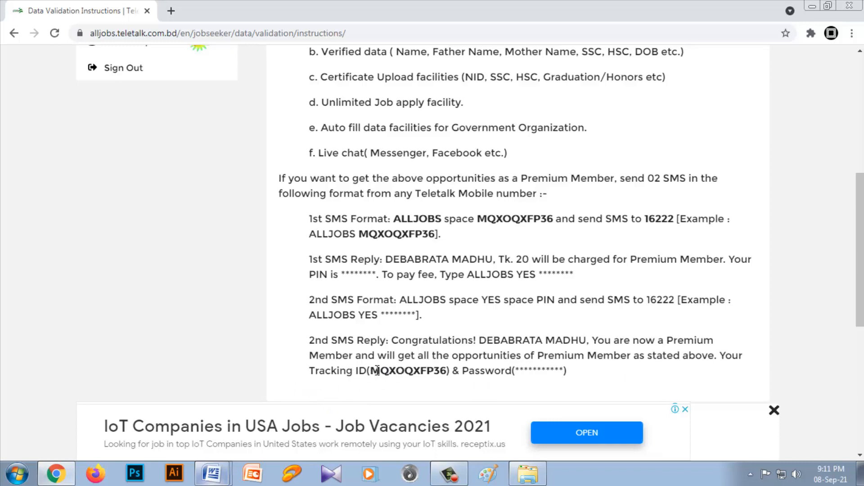
left_click_drag(369, 372, 460, 375)
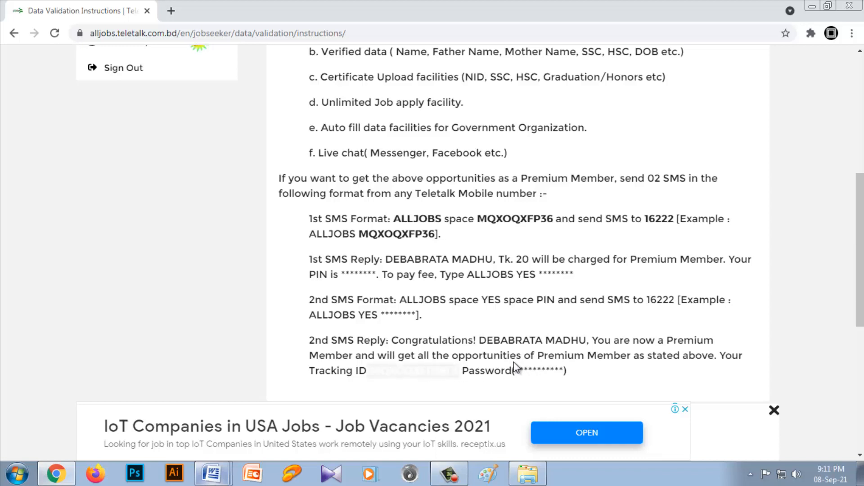
left_click(439, 333)
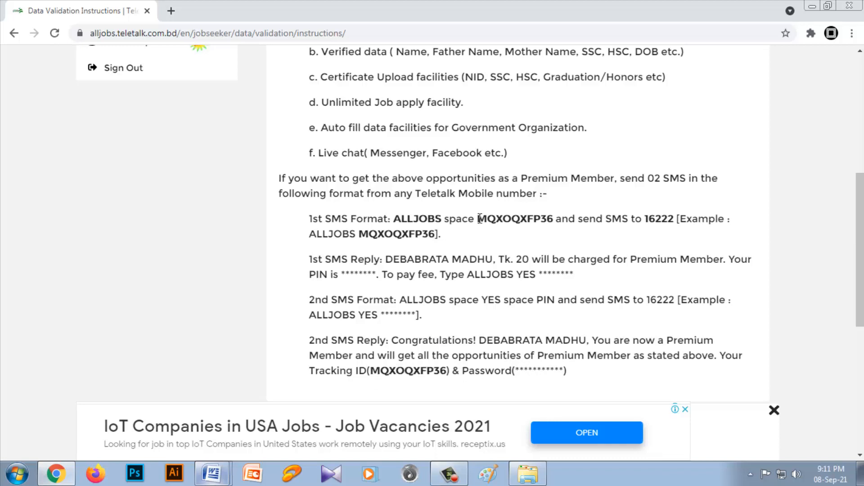